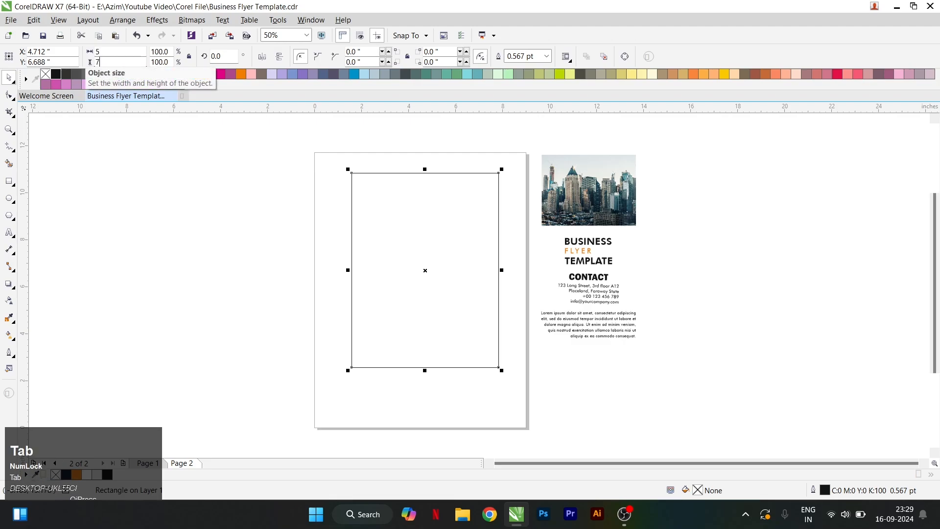
# Step: Size the flyer rectangle to 5 inches wide and about 7 inches high, and draw a square about 2.24 inches wide inside it
pyautogui.press('Tab')
pyautogui.click(117, 217)
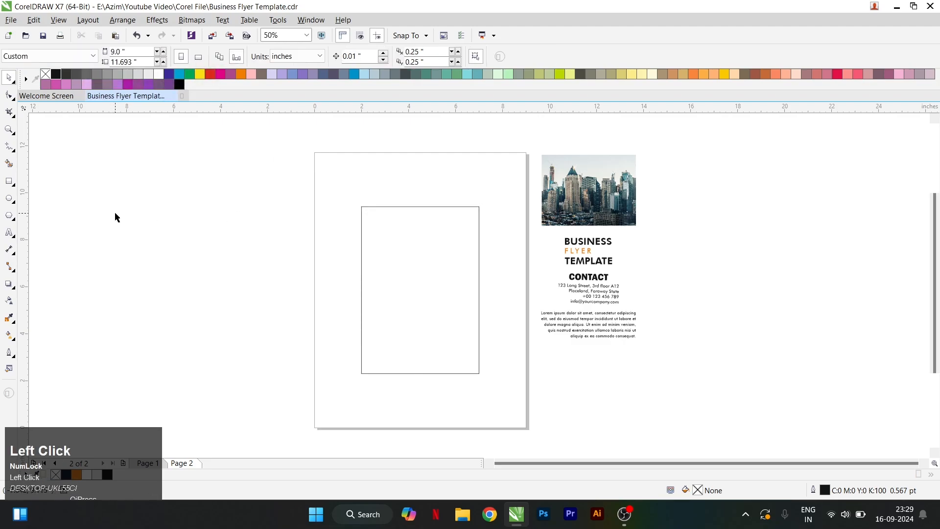
pyautogui.click(10, 183)
pyautogui.scroll(1, 431, 272)
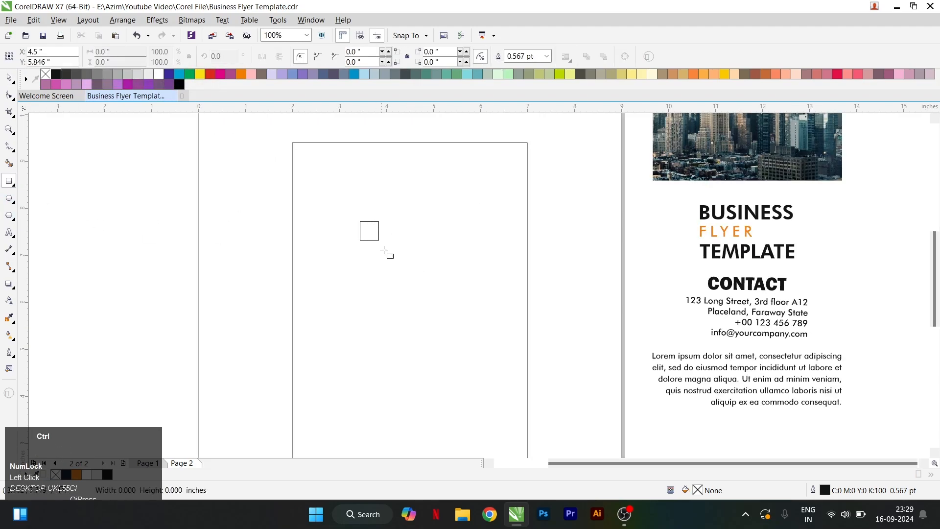
pyautogui.moveTo(361, 217); pyautogui.dragTo(465, 323)
pyautogui.scroll(1, 443, 252)
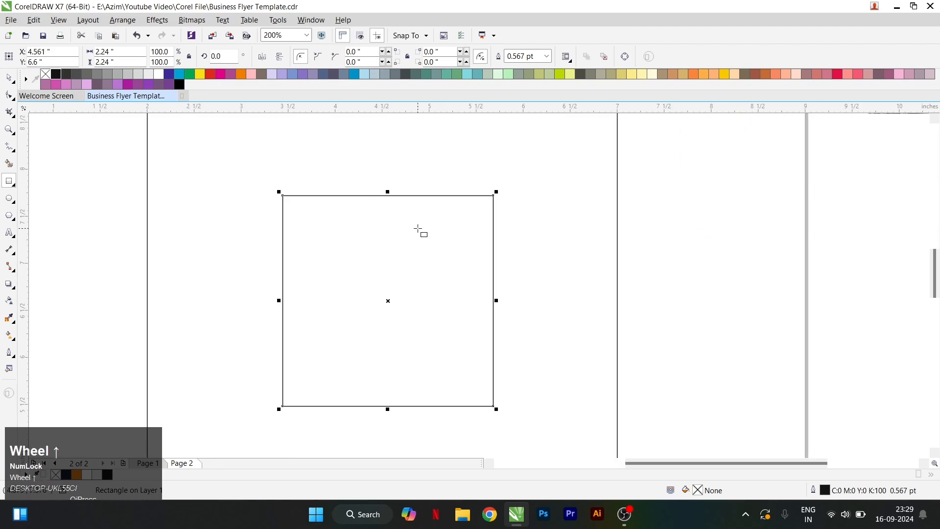
# Step: Rotate the square to 315 degrees so it forms a diamond, and round its corners to about 0.148 inches
pyautogui.moveTo(490, 199); pyautogui.dragTo(524, 300)
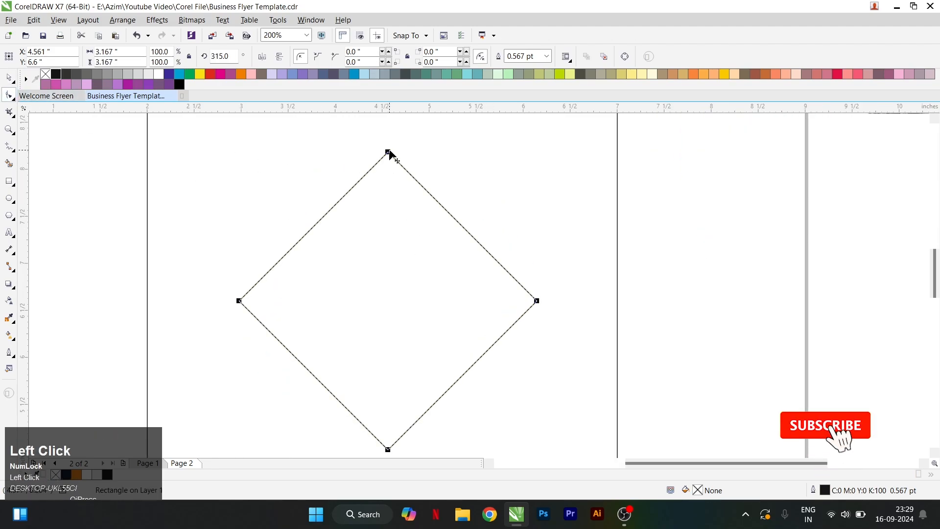
pyautogui.moveTo(389, 153); pyautogui.dragTo(399, 182)
pyautogui.scroll(-2, 398, 214)
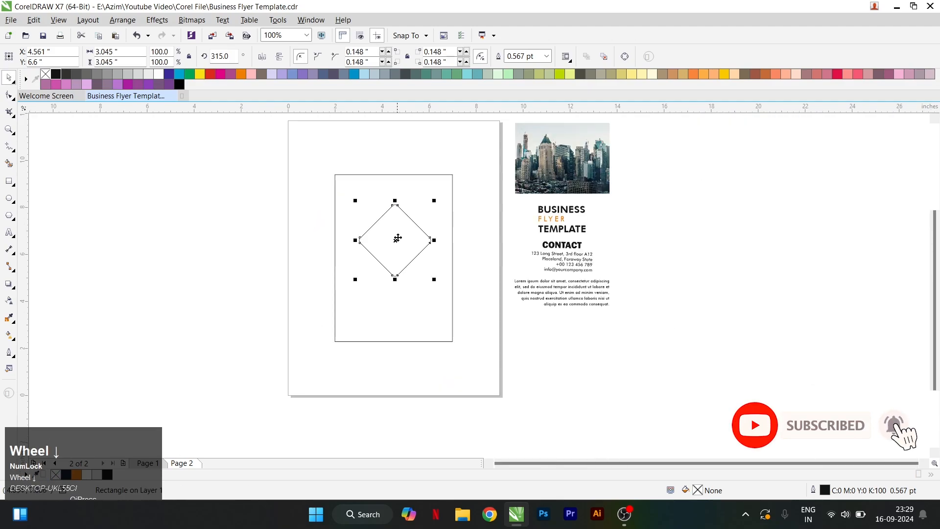
# Step: Scale the rounded diamond down to about 2.69 inches, and copy and paste it in place
pyautogui.scroll(1, 397, 248)
pyautogui.moveTo(458, 297); pyautogui.dragTo(449, 291)
pyautogui.scroll(1, 376, 231)
pyautogui.rightClick(418, 251)
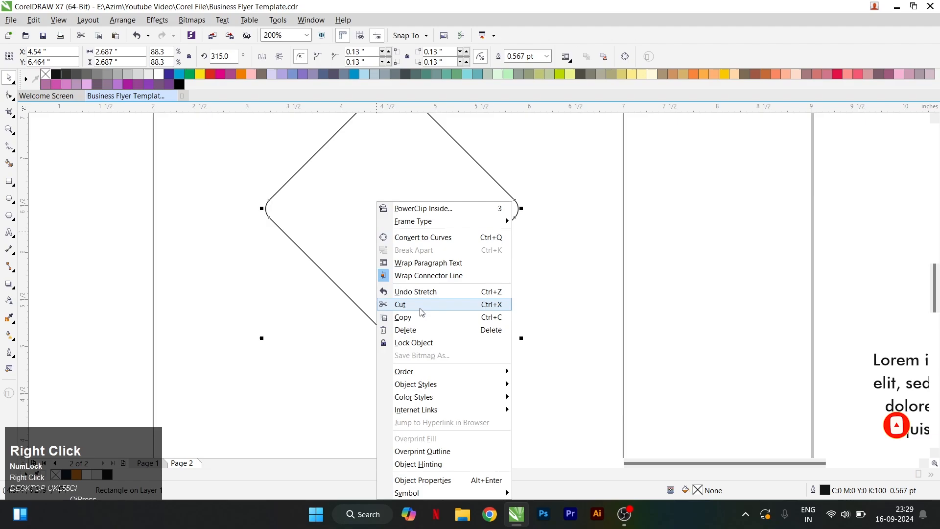
pyautogui.click(482, 291)
pyautogui.rightClick(628, 237)
pyautogui.click(651, 309)
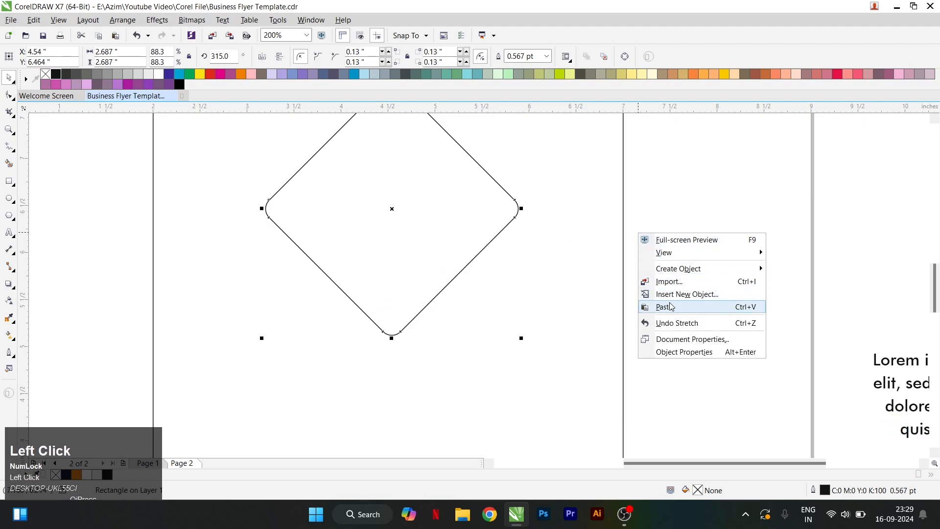
# Step: Place the pasted diamond below and left of the first one, scaled down to about 2.32 inches with a narrow gap between them
pyautogui.scroll(-1, 416, 203)
pyautogui.moveTo(413, 205); pyautogui.dragTo(341, 279)
pyautogui.scroll(1, 307, 253)
pyautogui.moveTo(233, 165); pyautogui.dragTo(266, 198)
pyautogui.moveTo(434, 303); pyautogui.dragTo(448, 284)
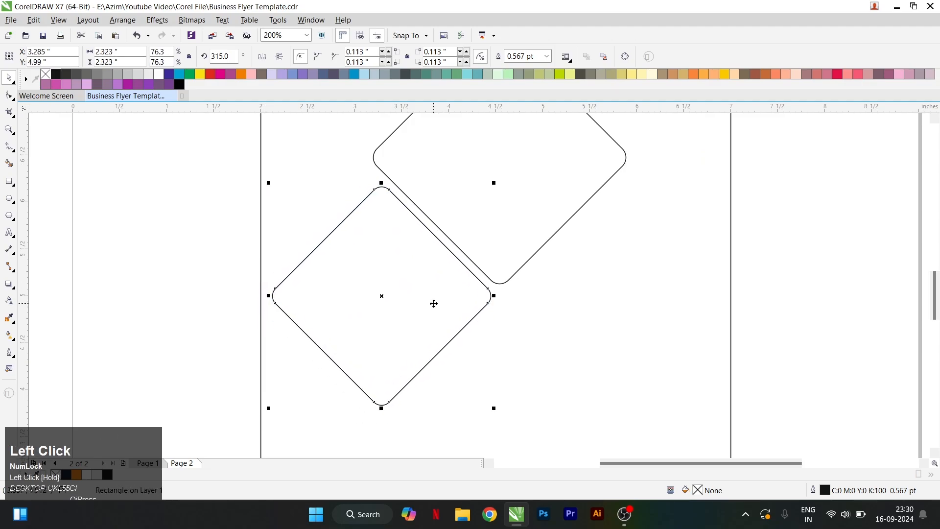
# Step: Duplicate the smaller diamond up and to the left, overlapping the flyer rectangle's left edge
pyautogui.scroll(-2, 434, 303)
pyautogui.rightClick(252, 217)
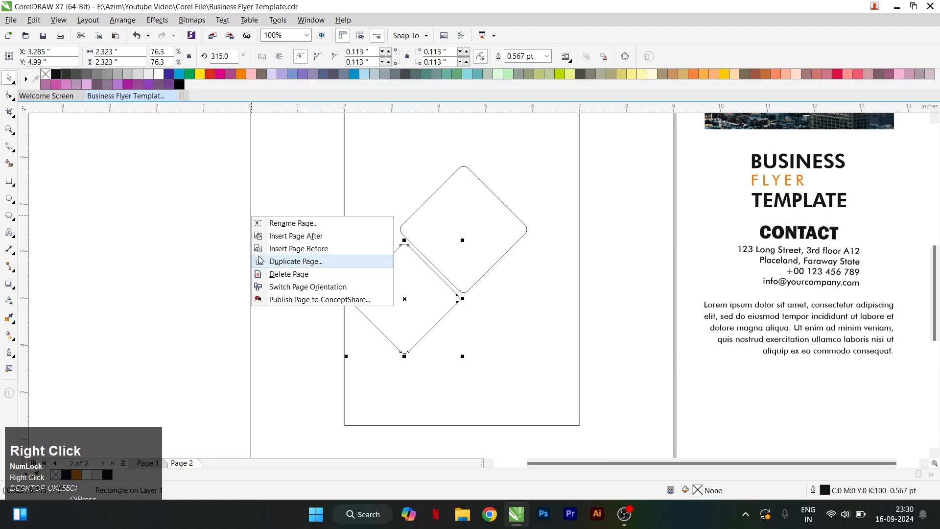
pyautogui.click(234, 218)
pyautogui.moveTo(364, 249); pyautogui.dragTo(352, 225)
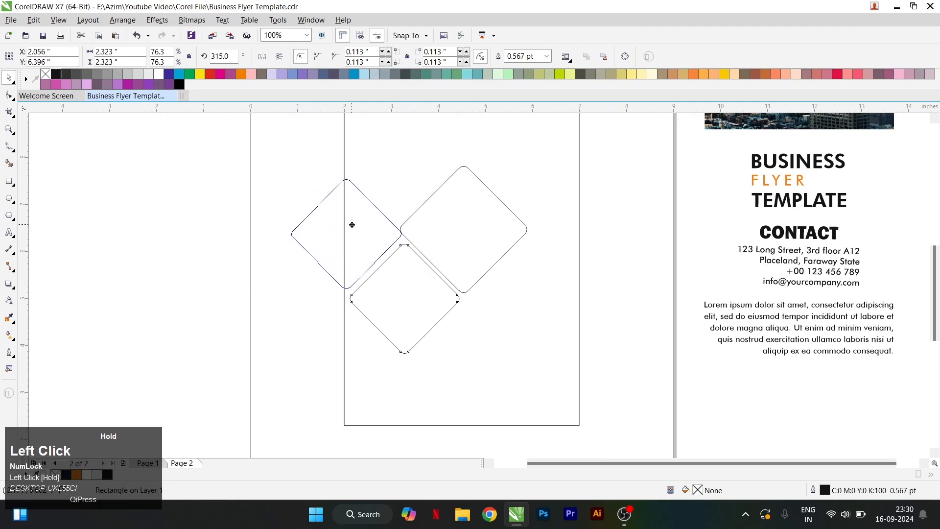
pyautogui.scroll(1, 350, 224)
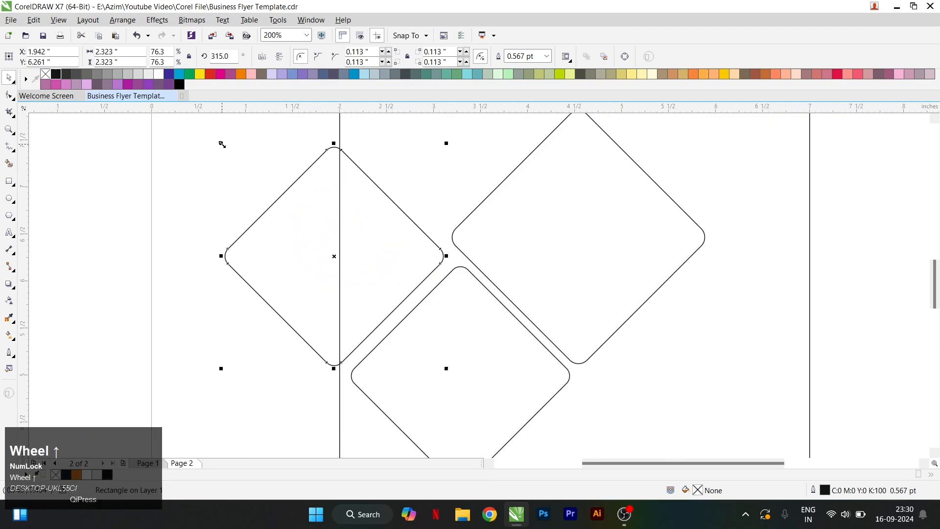
# Step: Scale the new left diamond down to about 1.27 inches and fit it closely against the other two diamonds
pyautogui.moveTo(223, 144); pyautogui.dragTo(323, 202)
pyautogui.scroll(1, 396, 288)
pyautogui.moveTo(397, 292); pyautogui.dragTo(417, 200)
pyautogui.scroll(-1, 418, 199)
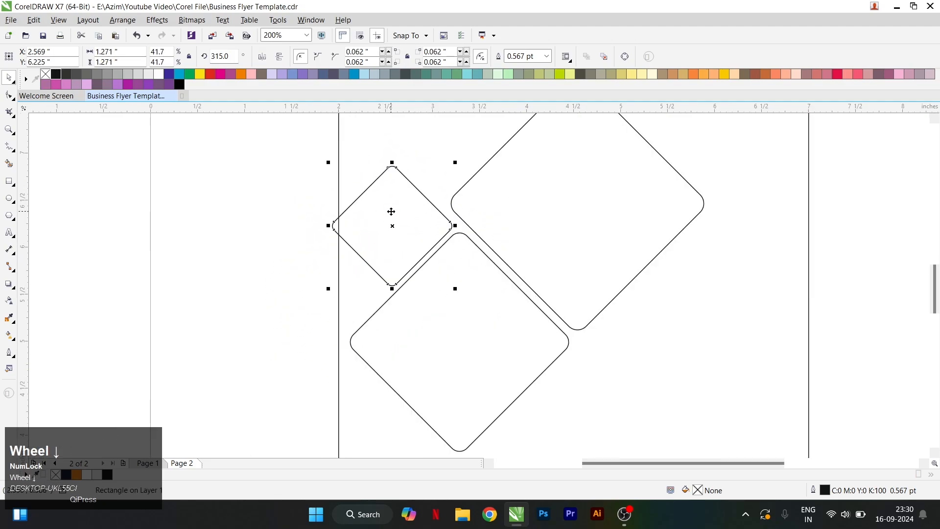
# Step: Scale the two smaller diamonds down together and move them back beside the largest diamond with a narrow gap
pyautogui.keyDown('shift'); pyautogui.click(423, 226); pyautogui.keyUp('shift')
pyautogui.moveTo(328, 169); pyautogui.dragTo(348, 175)
pyautogui.scroll(1, 499, 315)
pyautogui.moveTo(500, 315); pyautogui.dragTo(497, 298)
pyautogui.scroll(-1, 497, 298)
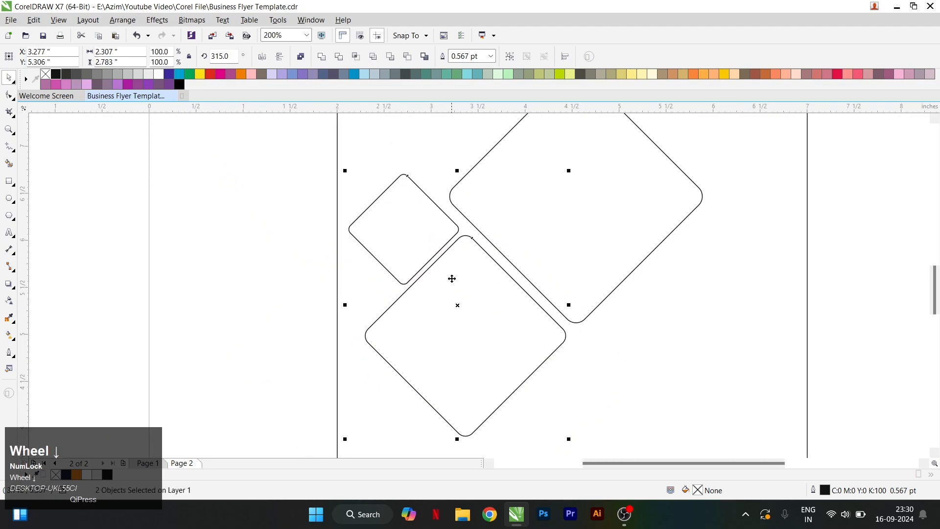
# Step: Enlarge the smallest diamond to about 1.3 inches and realign it in the corner between its two neighbours
pyautogui.click(421, 230)
pyautogui.scroll(1, 427, 229)
pyautogui.moveTo(427, 229); pyautogui.dragTo(428, 227)
pyautogui.scroll(-1, 428, 226)
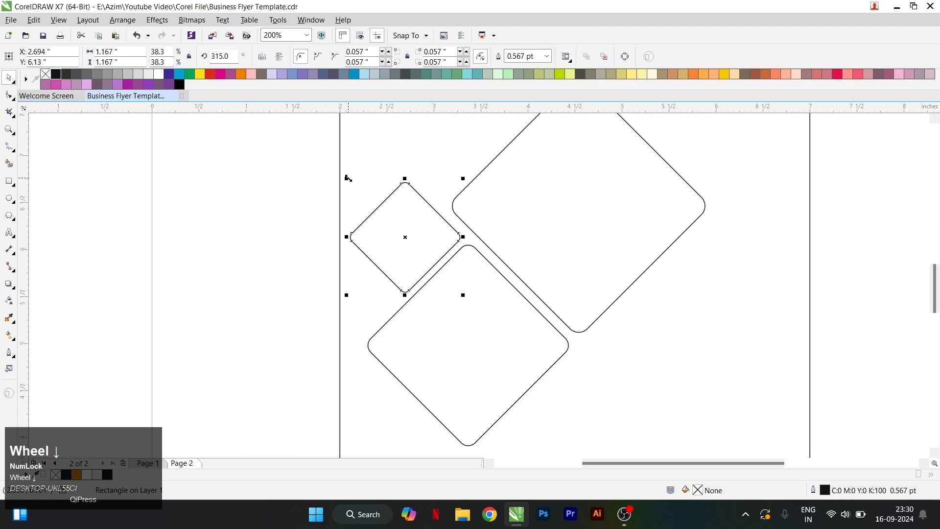
pyautogui.moveTo(327, 166); pyautogui.dragTo(327, 166)
pyautogui.scroll(1, 421, 228)
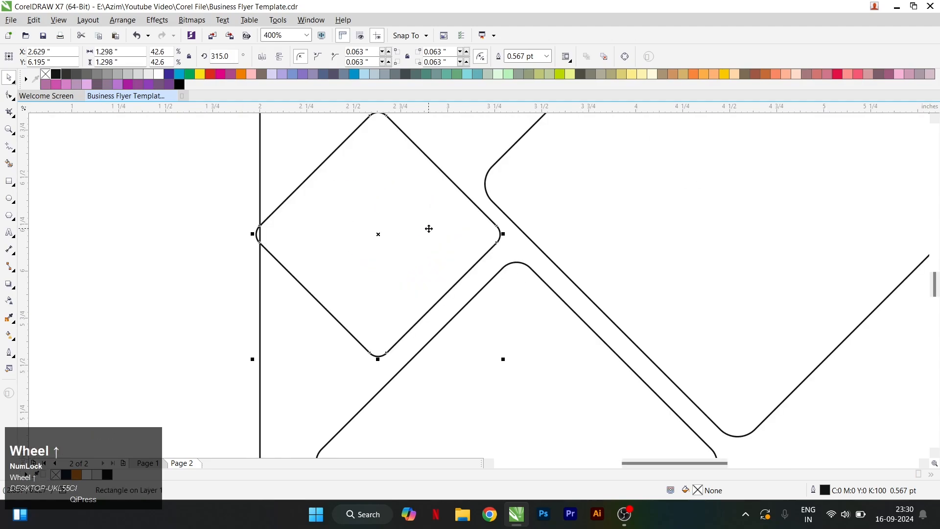
pyautogui.moveTo(428, 229); pyautogui.dragTo(424, 236)
pyautogui.scroll(-1, 297, 259)
pyautogui.scroll(-1, 410, 228)
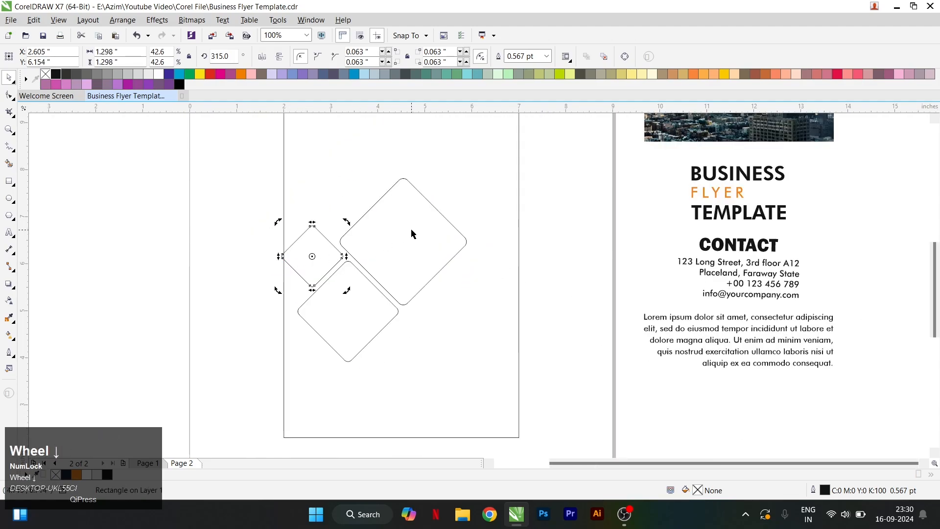
# Step: Duplicate the largest diamond to its upper right, overhanging the flyer rectangle's right edge
pyautogui.scroll(1, 394, 265)
pyautogui.click(394, 264)
pyautogui.moveTo(416, 272); pyautogui.dragTo(601, 201)
pyautogui.scroll(-1, 524, 273)
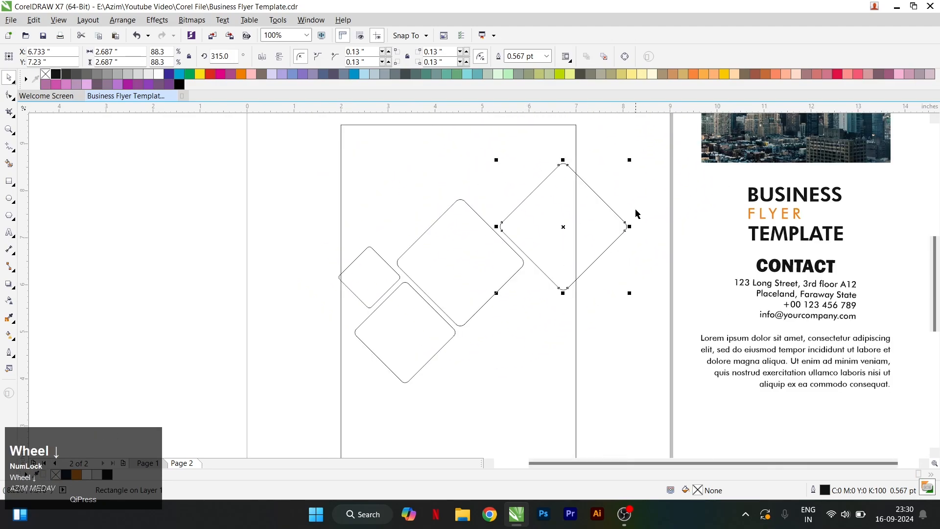
# Step: Enlarge the four diamonds as one group to about 6.98 by 5.31 inches, shift it into place, and ungroup it
pyautogui.keyDown('shift'); pyautogui.click(457, 275); pyautogui.keyUp('shift')
pyautogui.keyDown('shift'); pyautogui.click(376, 274); pyautogui.keyUp('shift')
pyautogui.keyDown('shift'); pyautogui.click(412, 300); pyautogui.keyUp('shift')
pyautogui.scroll(-1, 412, 300)
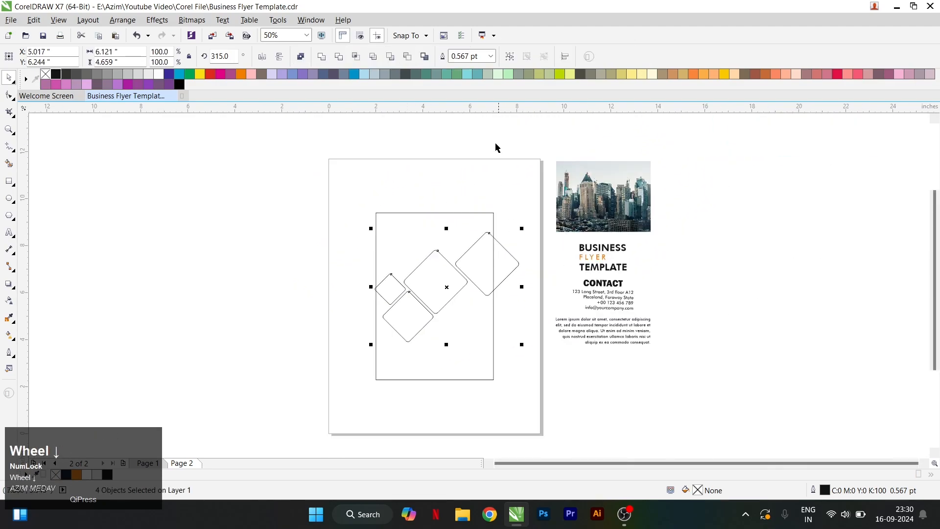
pyautogui.moveTo(521, 347); pyautogui.dragTo(533, 350)
pyautogui.scroll(1, 442, 275)
pyautogui.moveTo(442, 275); pyautogui.dragTo(451, 277)
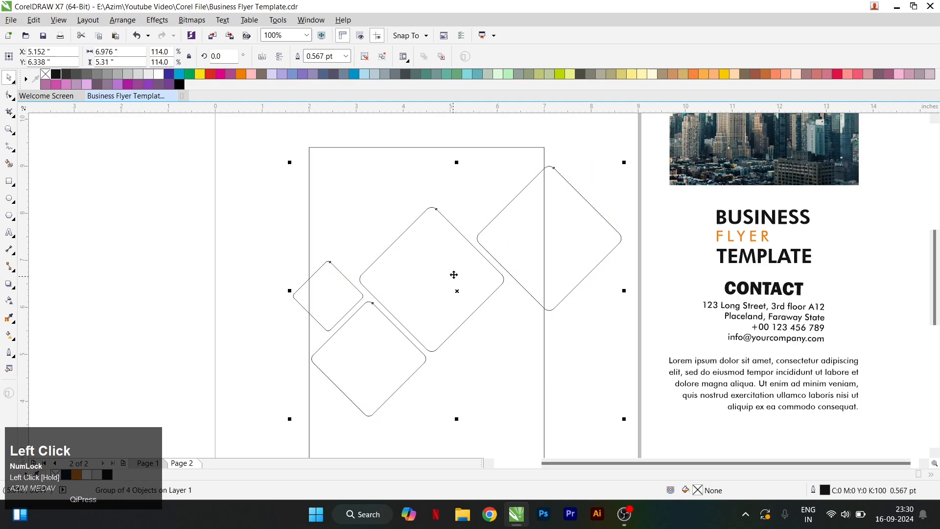
pyautogui.hotkey('ctrl', 'u')
pyautogui.click(264, 301)
# Step: Enlarge the two lower-left diamonds together to about 3.05 by 3.56 inches overall
pyautogui.click(418, 360)
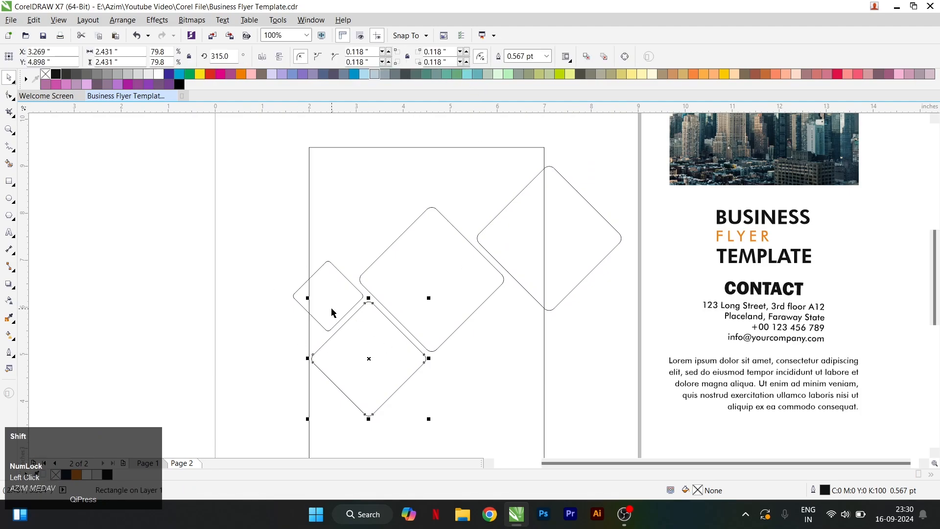
pyautogui.keyDown('shift'); pyautogui.click(331, 310); pyautogui.keyUp('shift')
pyautogui.moveTo(289, 257)
pyautogui.mouseDown()
pyautogui.moveTo(271, 246)
pyautogui.moveTo(276, 252)
pyautogui.mouseUp()
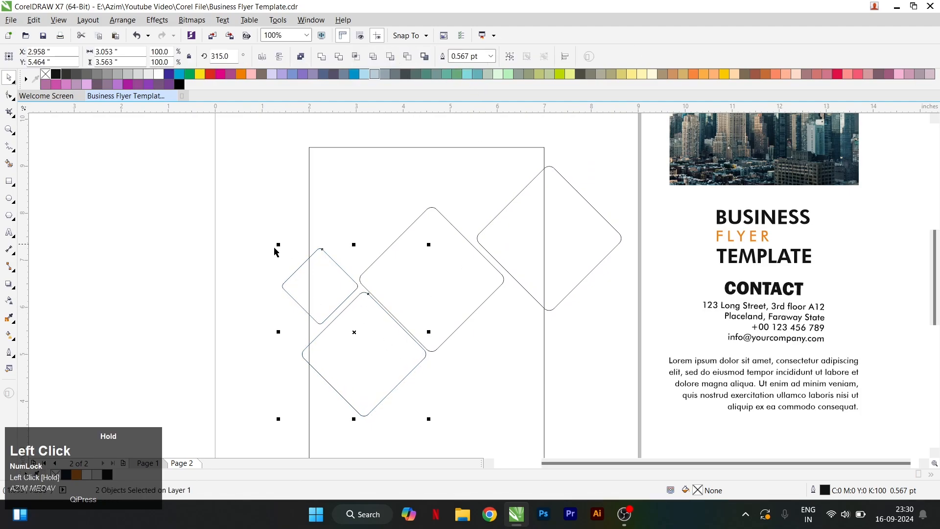
# Step: Move the upper-right diamond closer to the middle one to leave a narrow gap matching the others
pyautogui.keyDown('shift'); pyautogui.click(468, 243); pyautogui.keyUp('shift')
pyautogui.keyDown('shift'); pyautogui.click(595, 208); pyautogui.keyUp('shift')
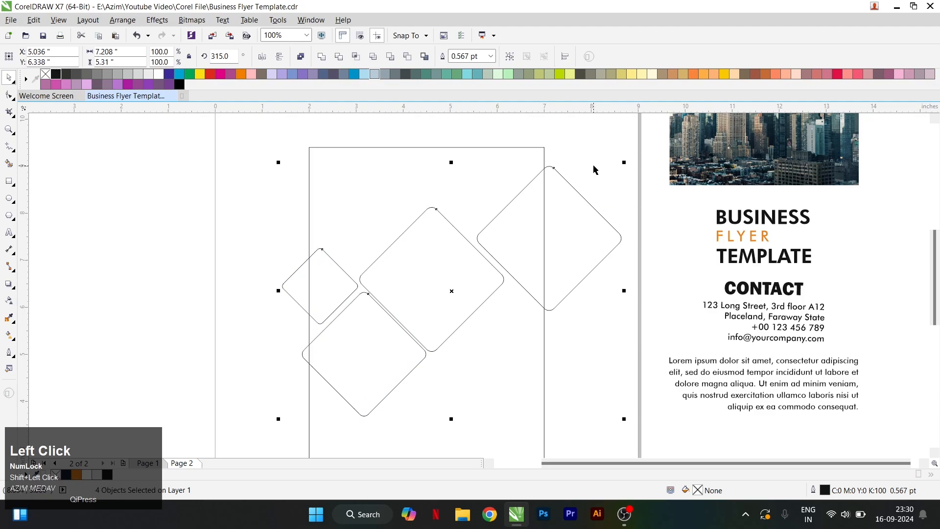
pyautogui.click(506, 250)
pyautogui.scroll(4, 506, 250)
pyautogui.moveTo(499, 254); pyautogui.dragTo(532, 242)
pyautogui.scroll(-2, 508, 262)
pyautogui.scroll(1, 422, 327)
# Step: Resize all four diamonds together slightly larger and shift them so the outer ones overhang both sides of the flyer rectangle
pyautogui.click(504, 275)
pyautogui.scroll(1, 530, 244)
pyautogui.scroll(-1, 533, 242)
pyautogui.keyDown('shift'); pyautogui.click(322, 326); pyautogui.keyUp('shift')
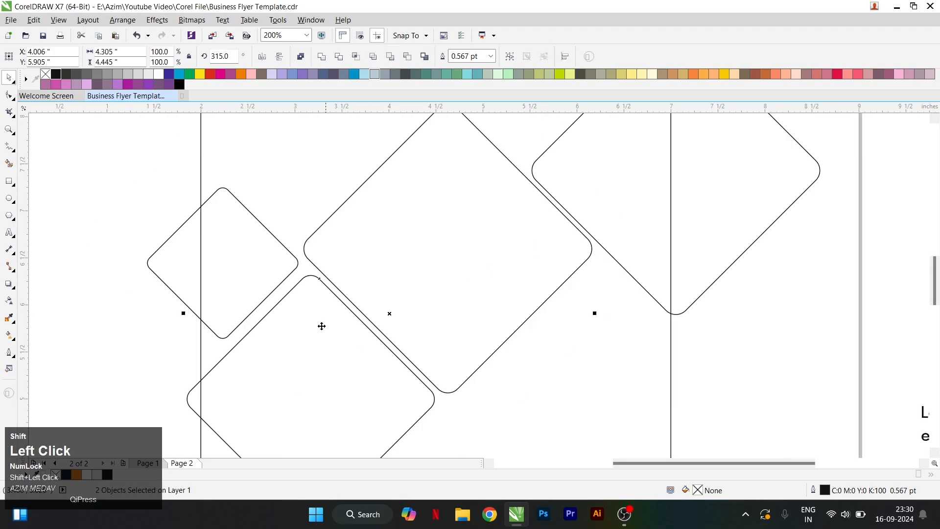
pyautogui.keyDown('shift'); pyautogui.click(257, 266); pyautogui.keyUp('shift')
pyautogui.scroll(-1, 329, 301)
pyautogui.keyDown('shift'); pyautogui.click(496, 232); pyautogui.keyUp('shift')
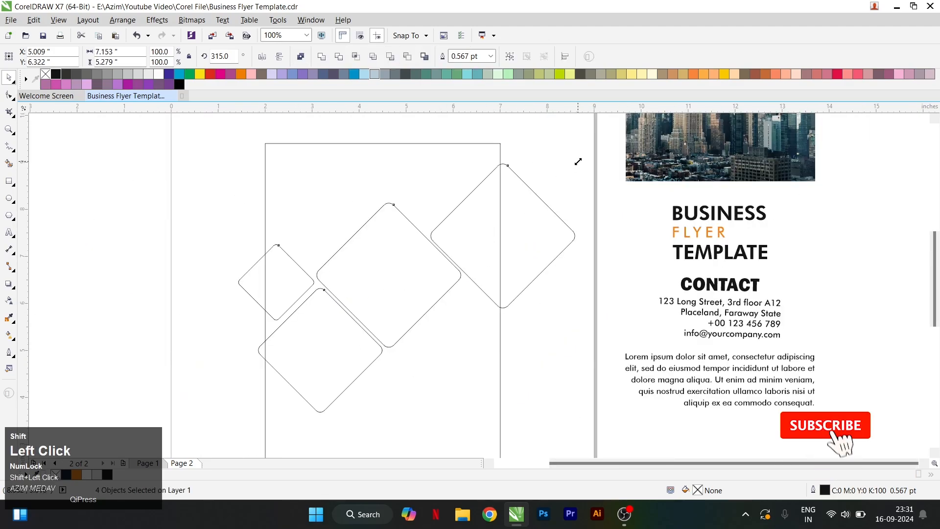
pyautogui.moveTo(578, 162); pyautogui.dragTo(574, 165)
pyautogui.moveTo(525, 238); pyautogui.dragTo(525, 240)
pyautogui.moveTo(574, 412); pyautogui.dragTo(579, 393)
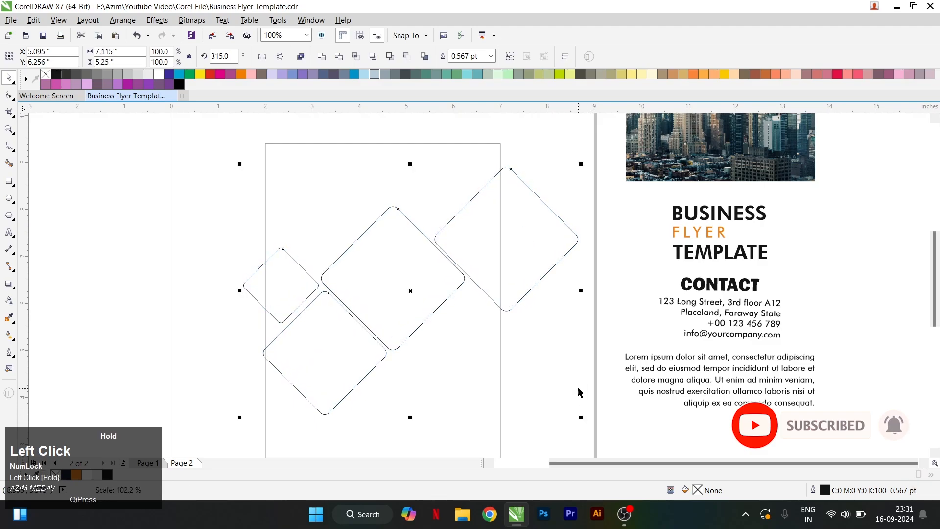
pyautogui.moveTo(515, 276)
pyautogui.mouseDown()
pyautogui.moveTo(510, 269)
pyautogui.moveTo(517, 271)
pyautogui.mouseUp()
pyautogui.moveTo(580, 419); pyautogui.dragTo(589, 421)
pyautogui.click(534, 296)
# Step: Scale the smallest diamond down to about 1.45 inches and move it back towards its neighbours
pyautogui.click(301, 289)
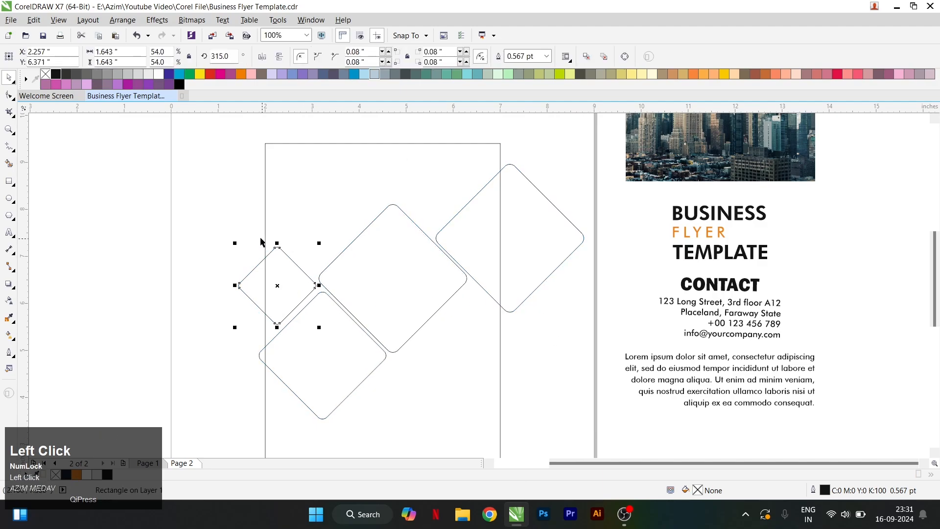
pyautogui.scroll(1, 233, 251)
pyautogui.moveTo(240, 253); pyautogui.dragTo(250, 259)
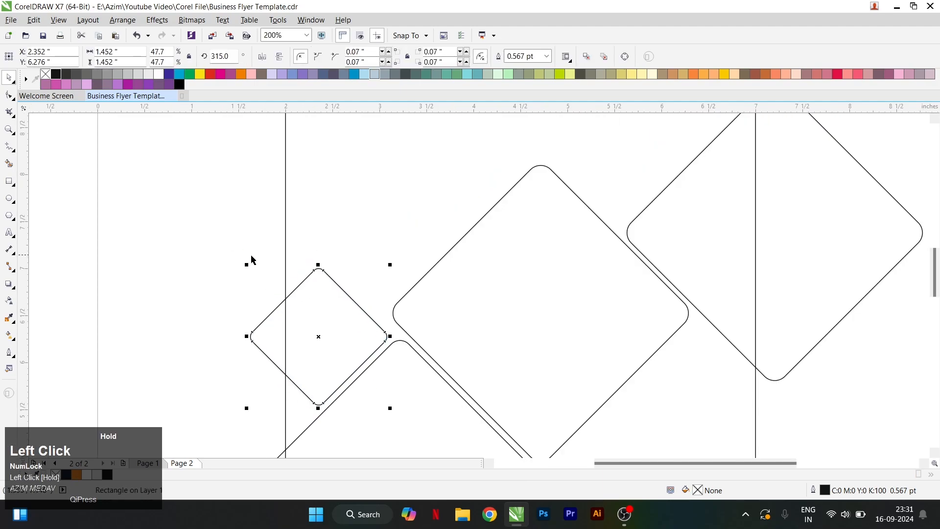
pyautogui.scroll(1, 361, 338)
pyautogui.moveTo(367, 337); pyautogui.dragTo(373, 330)
pyautogui.scroll(-1, 373, 330)
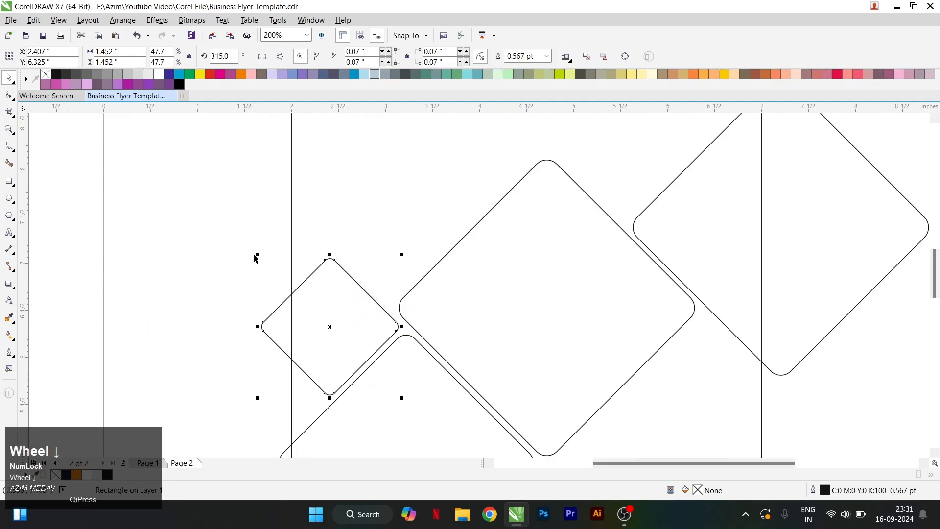
# Step: Reduce the smallest diamond to about 1.39 inches and nudge it until its gaps to the neighbouring diamonds look even
pyautogui.moveTo(265, 258); pyautogui.dragTo(267, 259)
pyautogui.scroll(1, 380, 332)
pyautogui.moveTo(380, 332); pyautogui.dragTo(380, 327)
pyautogui.scroll(-2, 382, 316)
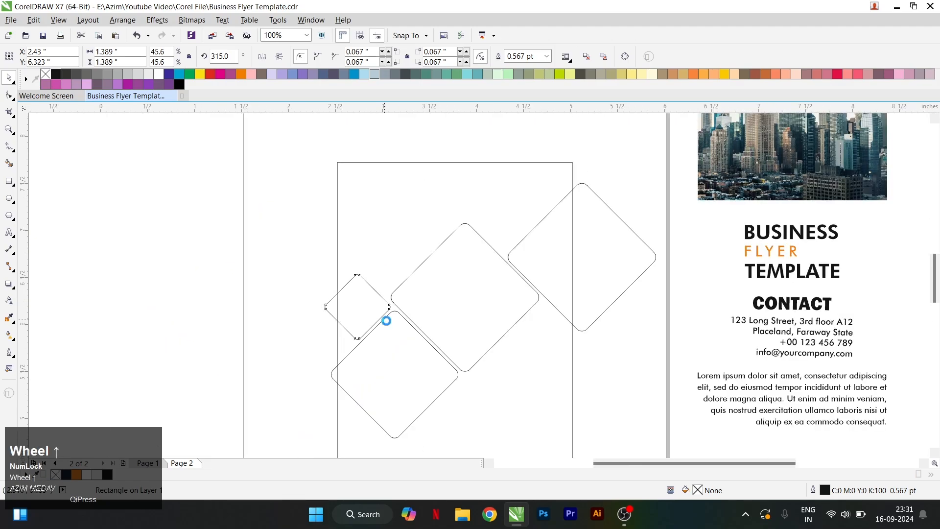
pyautogui.scroll(3, 368, 270)
pyautogui.moveTo(368, 271); pyautogui.dragTo(374, 275)
pyautogui.scroll(-1, 374, 277)
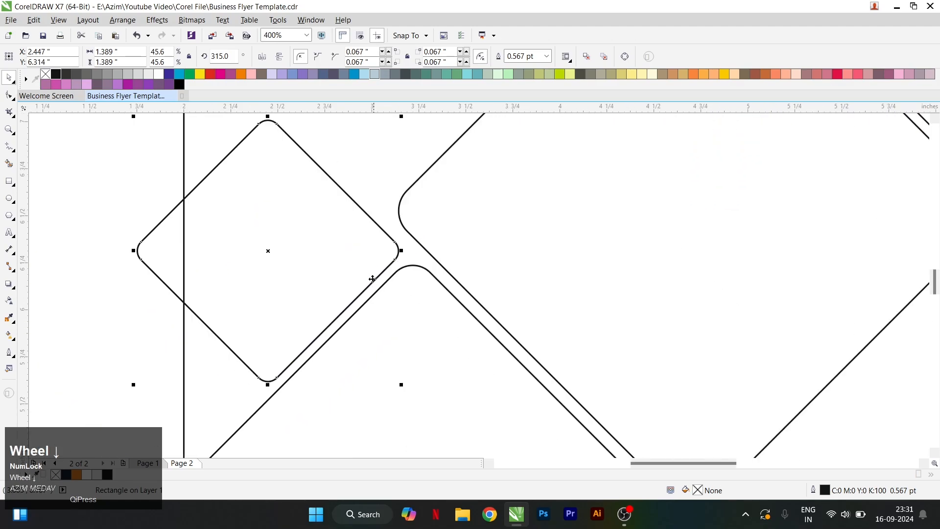
pyautogui.scroll(2, 376, 272)
pyautogui.scroll(-2, 375, 268)
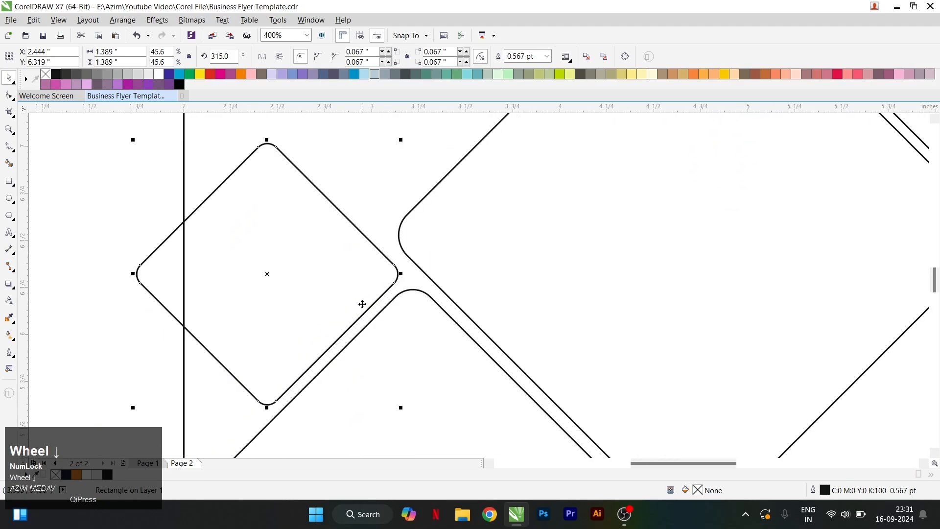
pyautogui.click(127, 226)
# Step: Nudge the upper-right diamond slightly up and away from the middle one to widen their gap
pyautogui.scroll(-3, 300, 288)
pyautogui.scroll(1, 367, 278)
pyautogui.click(398, 258)
pyautogui.scroll(1, 388, 261)
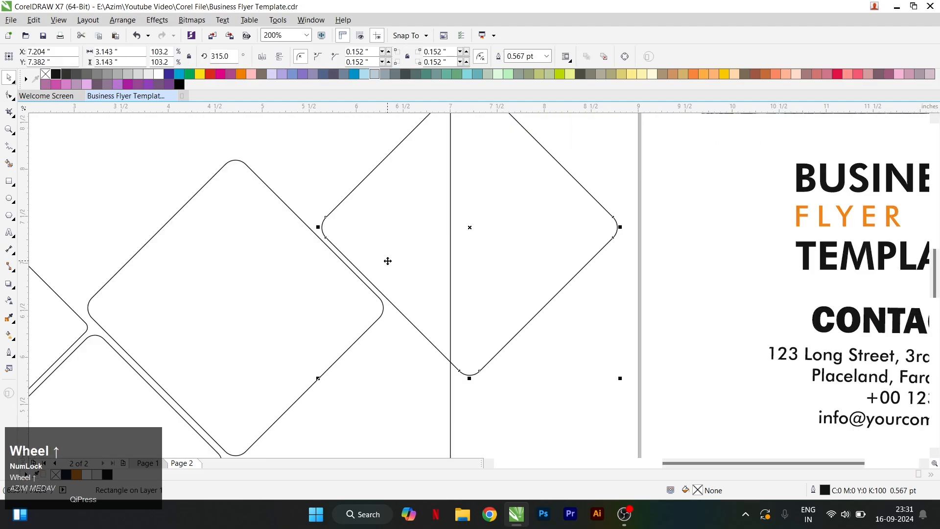
pyautogui.moveTo(390, 260); pyautogui.dragTo(390, 260)
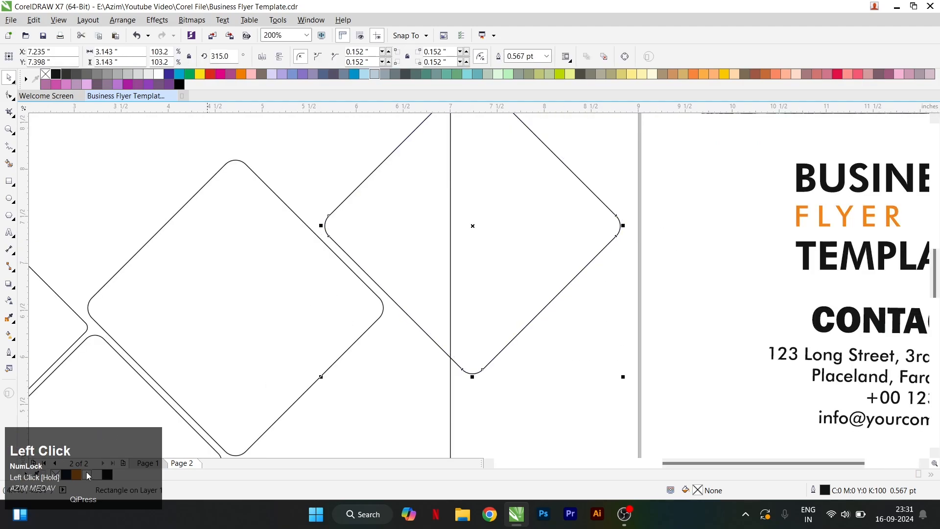
# Step: Fill the upper-right diamond with orange (#F1841B) and remove its outline
pyautogui.click(76, 475)
pyautogui.scroll(-1, 389, 269)
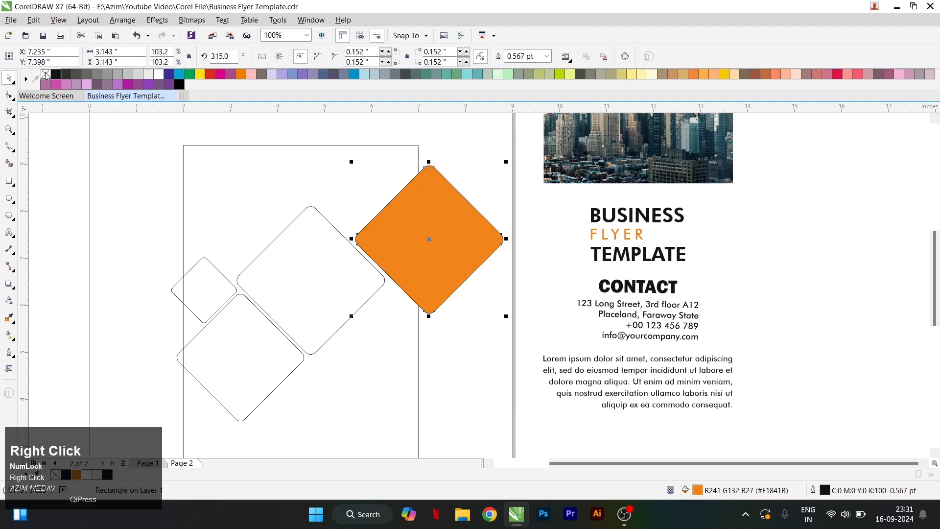
pyautogui.rightClick(46, 74)
pyautogui.scroll(1, 356, 260)
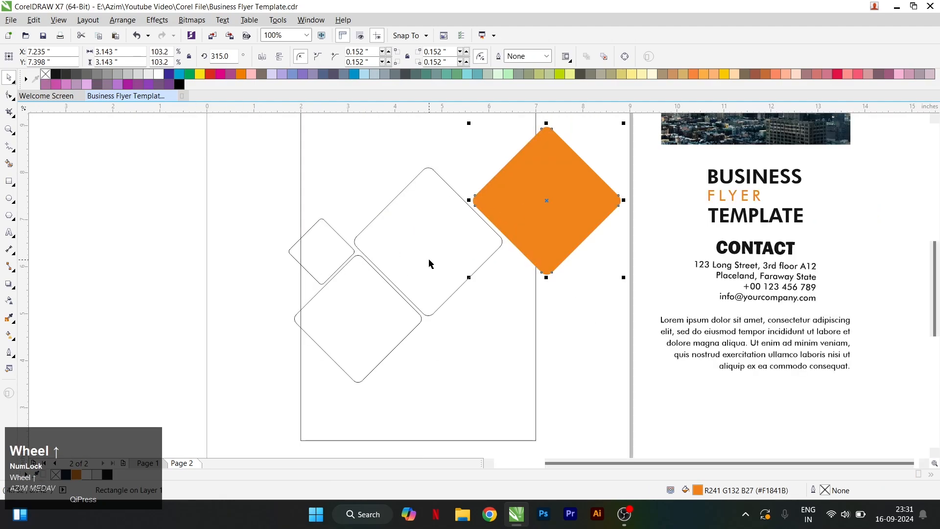
# Step: Copy the large middle diamond to the lower-right corner of the flyer frame and adjust the copy's position
pyautogui.click(430, 236)
pyautogui.moveTo(431, 237); pyautogui.dragTo(518, 381)
pyautogui.scroll(1, 510, 387)
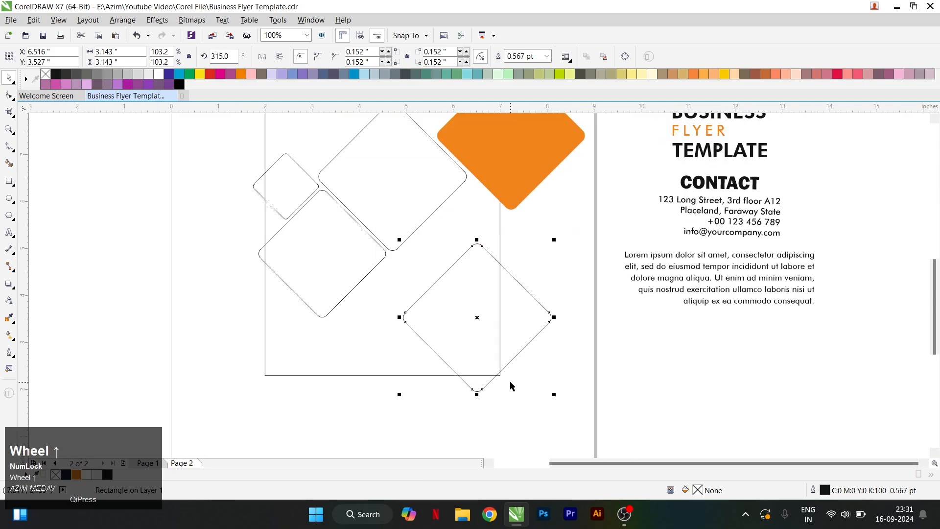
pyautogui.moveTo(504, 326); pyautogui.dragTo(504, 326)
# Step: Select the orange diamond and its three outlined neighbours and move them together about 0.3 inches down
pyautogui.scroll(-2, 504, 327)
pyautogui.click(483, 242)
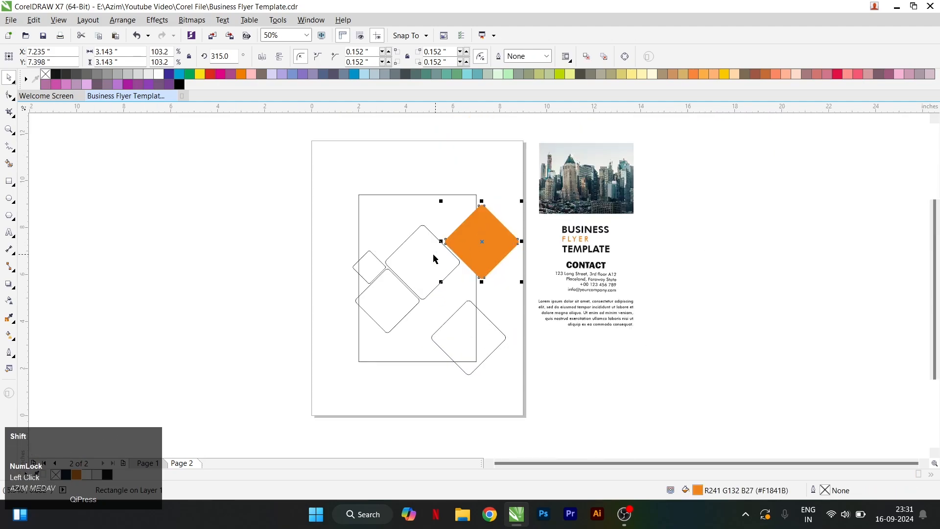
pyautogui.keyDown('shift'); pyautogui.click(402, 268); pyautogui.keyUp('shift')
pyautogui.scroll(2, 379, 293)
pyautogui.moveTo(420, 271); pyautogui.dragTo(422, 287)
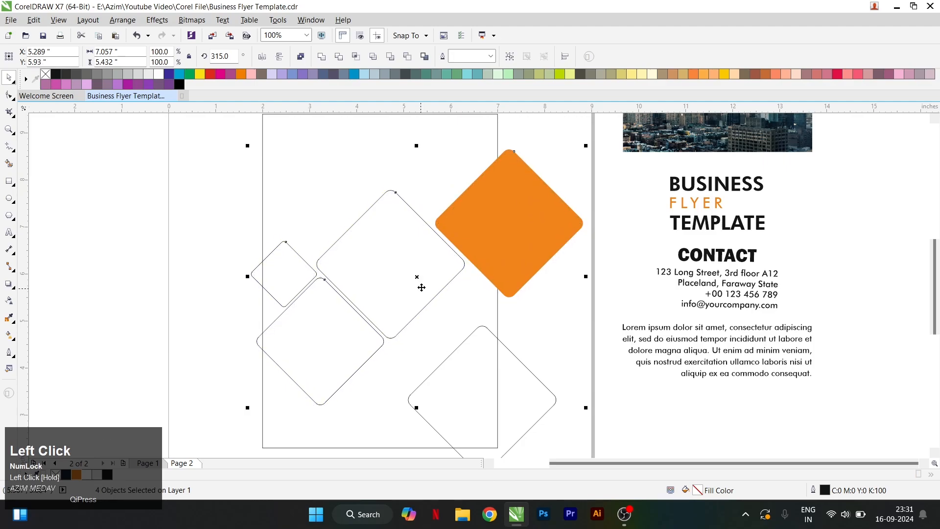
# Step: Draw a narrow upright rectangle about 1.1 by 5.6 inches at the page's lower left and round its corners to about 0.18 inches
pyautogui.press('F6')
pyautogui.scroll(-2, 274, 205)
pyautogui.scroll(2, 229, 225)
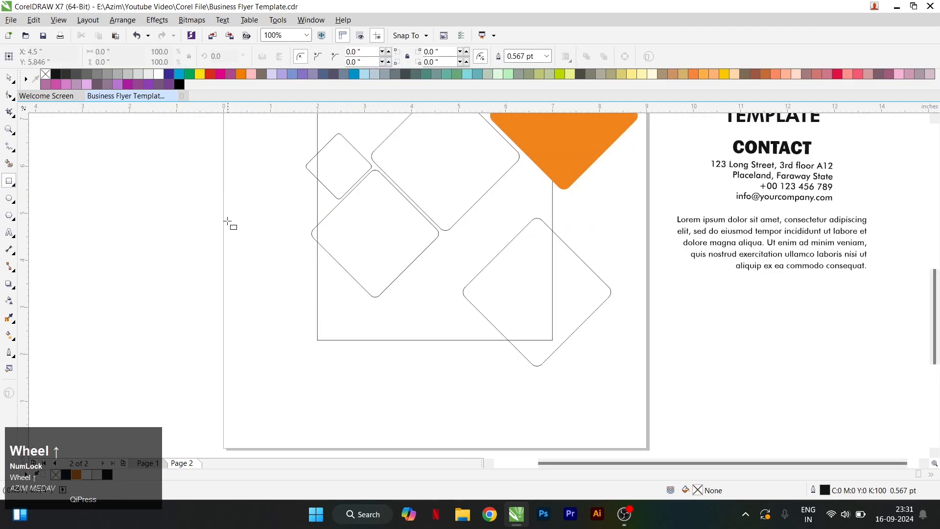
pyautogui.moveTo(227, 221); pyautogui.dragTo(280, 442)
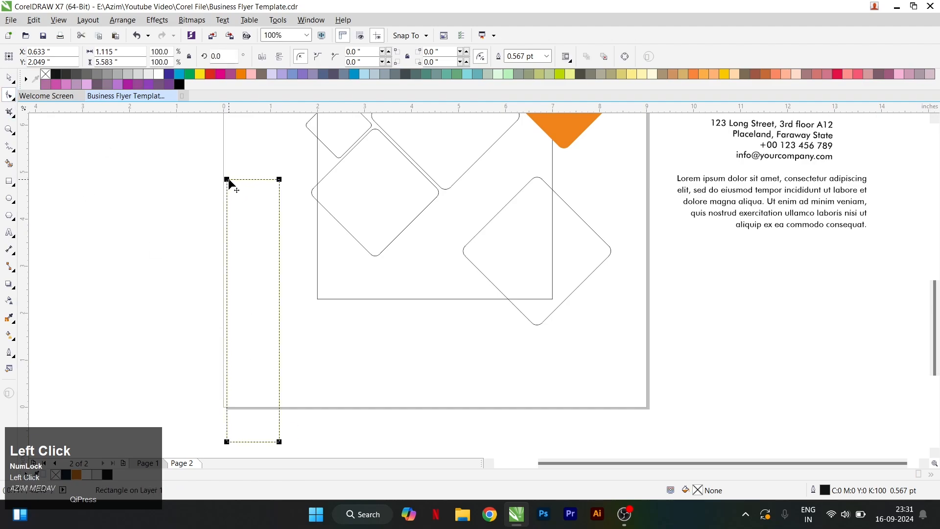
pyautogui.moveTo(228, 183); pyautogui.dragTo(236, 184)
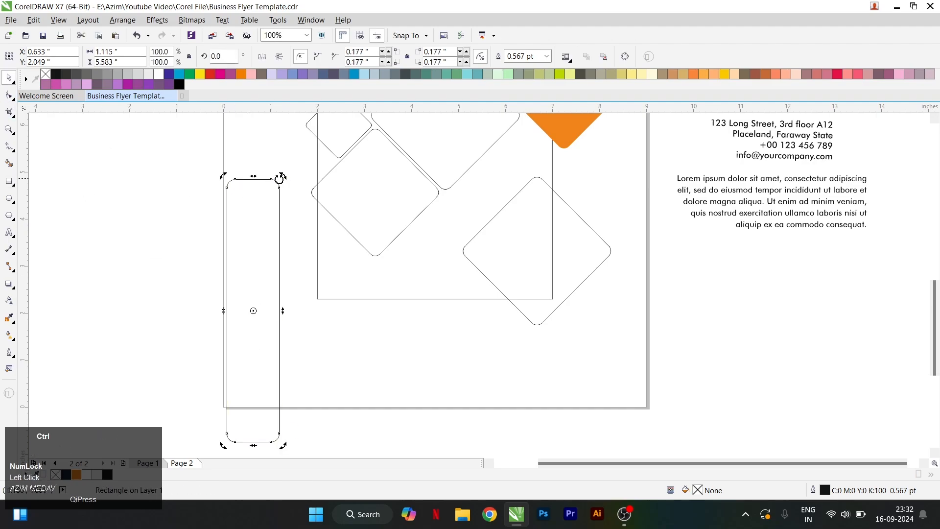
# Step: Rotate the rounded bar to 315 degrees and move it between the middle diamonds and the lower-right diamond
pyautogui.moveTo(329, 210); pyautogui.dragTo(373, 239)
pyautogui.moveTo(289, 260); pyautogui.dragTo(406, 238)
pyautogui.scroll(1, 473, 172)
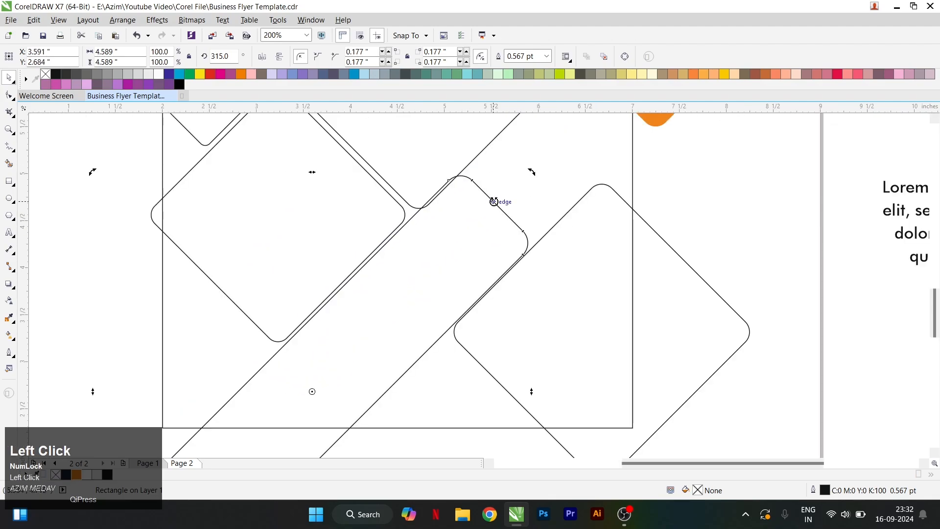
# Step: Scale the diagonal bar down to about 4.07 inches wide and high and move it up into the gap between the diamonds
pyautogui.moveTo(531, 171); pyautogui.dragTo(514, 211)
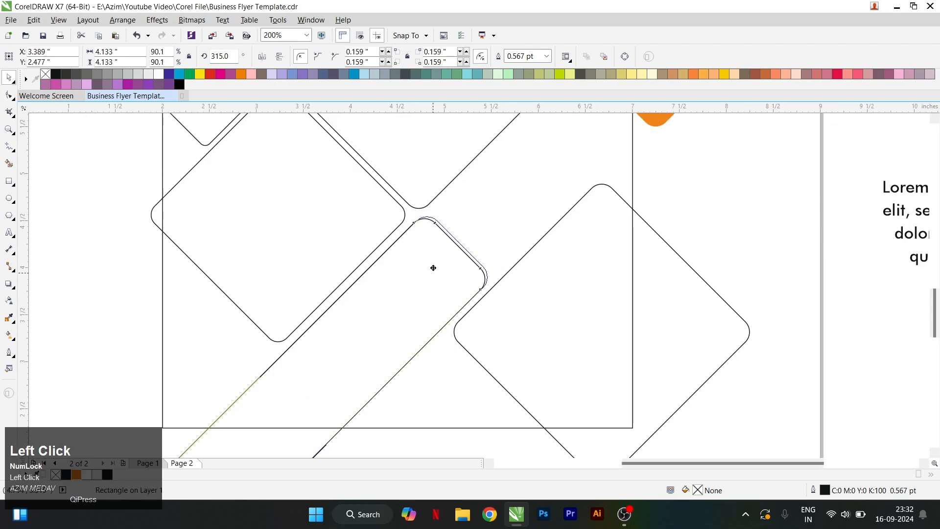
pyautogui.moveTo(432, 266); pyautogui.dragTo(552, 165)
pyautogui.scroll(1, 533, 185)
pyautogui.moveTo(486, 220)
pyautogui.mouseDown()
pyautogui.moveTo(525, 179)
pyautogui.moveTo(486, 232)
pyautogui.moveTo(472, 225)
pyautogui.moveTo(487, 219)
pyautogui.mouseUp()
pyautogui.scroll(1, 485, 206)
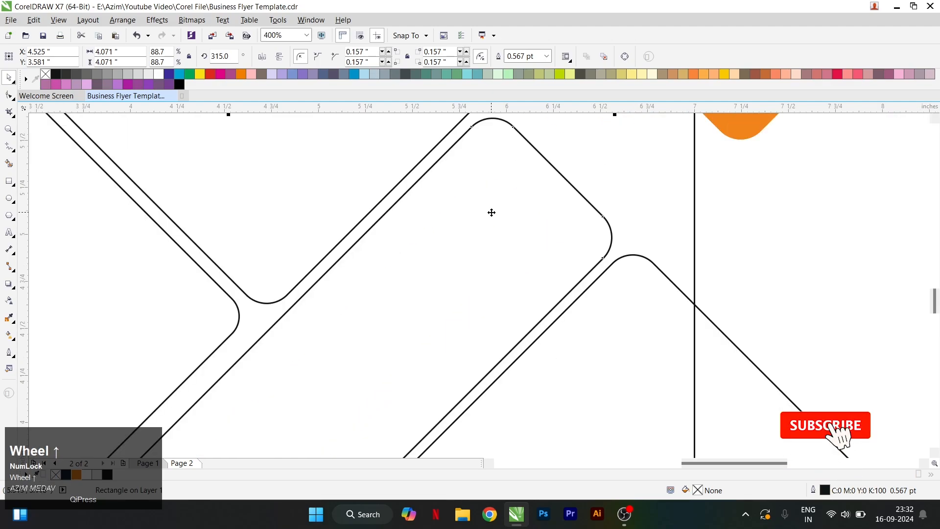
# Step: Nudge the lower-right diamond slightly down and away from the diagonal bar to widen their gap
pyautogui.scroll(-1, 497, 211)
pyautogui.click(501, 273)
pyautogui.scroll(1, 518, 280)
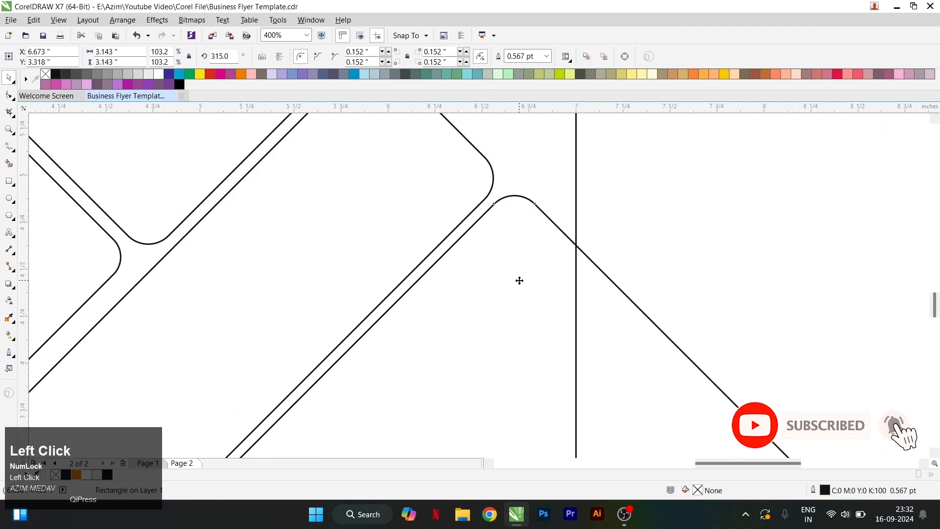
pyautogui.moveTo(518, 279); pyautogui.dragTo(522, 281)
pyautogui.scroll(-1, 457, 211)
pyautogui.scroll(1, 463, 214)
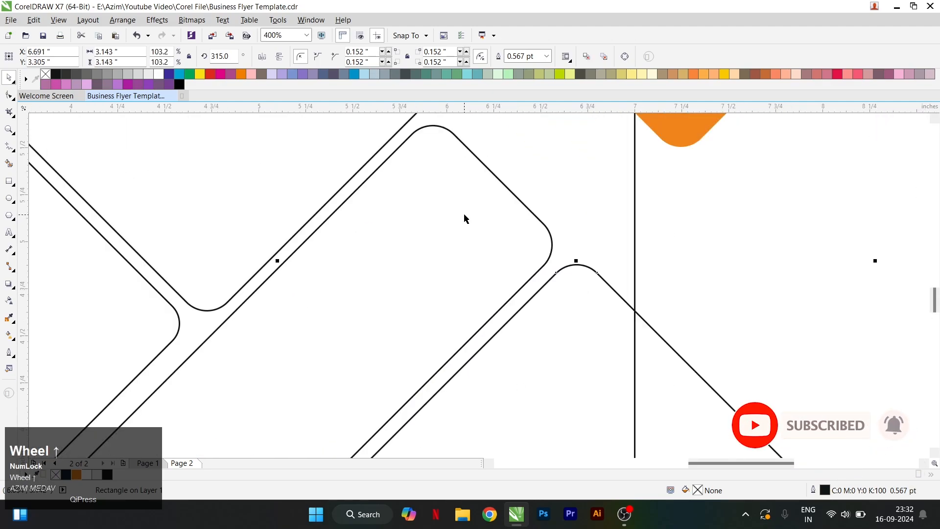
# Step: Nudge the diagonal bar slightly down and to the right to even out its gaps to the diamonds
pyautogui.click(480, 227)
pyautogui.moveTo(480, 228); pyautogui.dragTo(488, 235)
pyautogui.scroll(1, 477, 228)
pyautogui.scroll(-2, 475, 246)
pyautogui.scroll(-1, 470, 254)
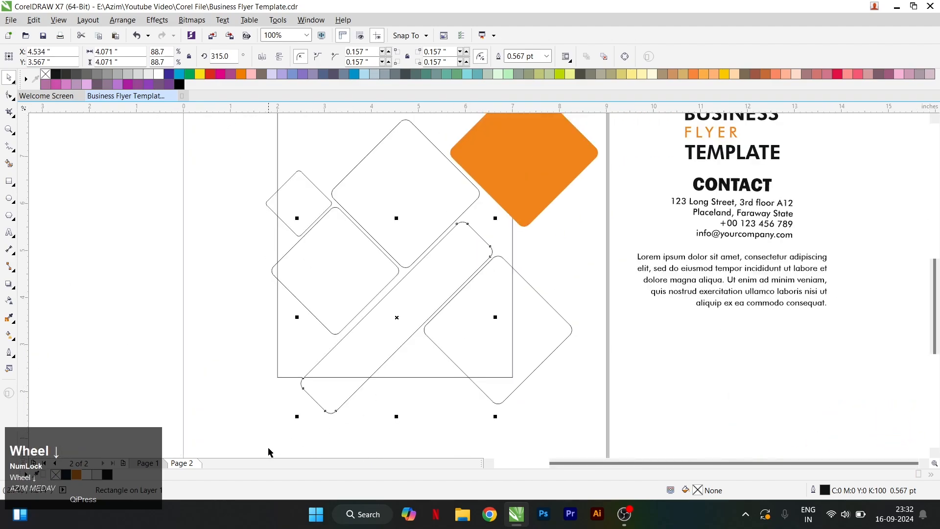
# Step: Fill the diagonal bar with dark navy (#131B2E) and remove its outline
pyautogui.click(69, 476)
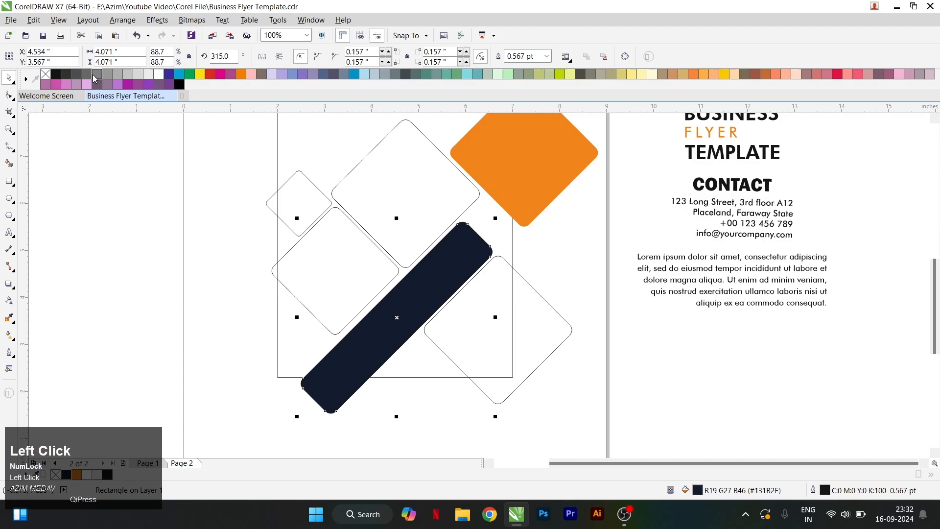
pyautogui.rightClick(48, 77)
pyautogui.scroll(-1, 466, 306)
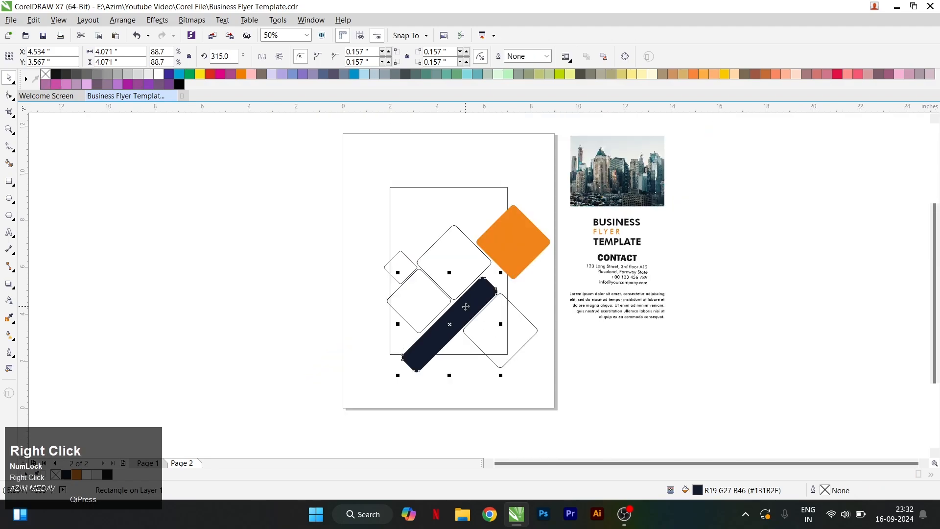
# Step: Duplicate the navy bar, move the copy above the diamonds and mirror it vertically
pyautogui.rightClick(466, 306)
pyautogui.click(319, 271)
pyautogui.rightClick(316, 268)
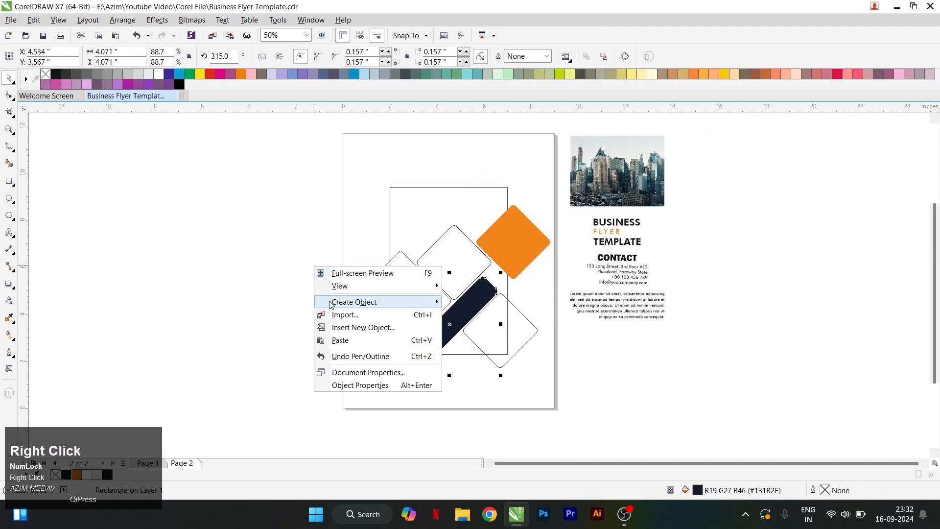
pyautogui.click(338, 340)
pyautogui.moveTo(459, 320); pyautogui.dragTo(456, 199)
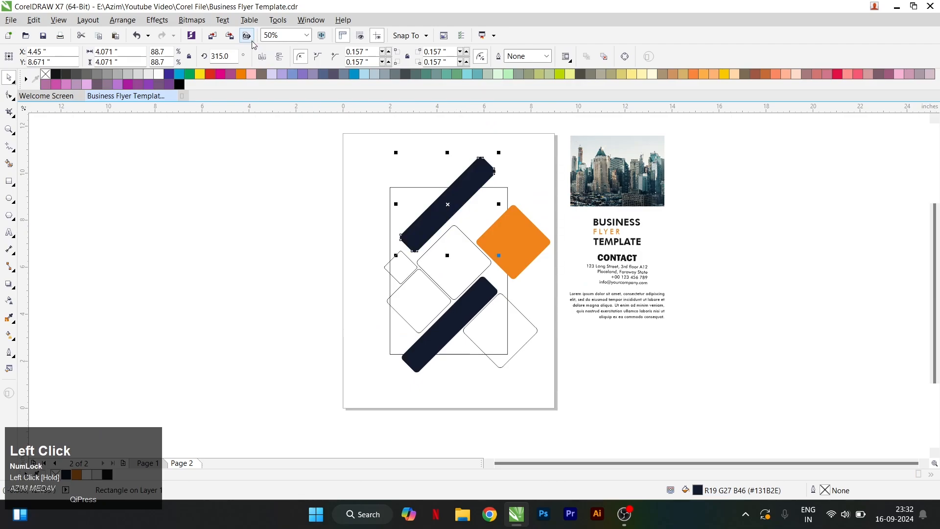
pyautogui.click(279, 57)
# Step: Position the mirrored navy bar along the upper-left side of the orange diamond, leaving a narrow gap to the neighbouring diamonds
pyautogui.scroll(1, 480, 225)
pyautogui.click(465, 230)
pyautogui.scroll(1, 478, 235)
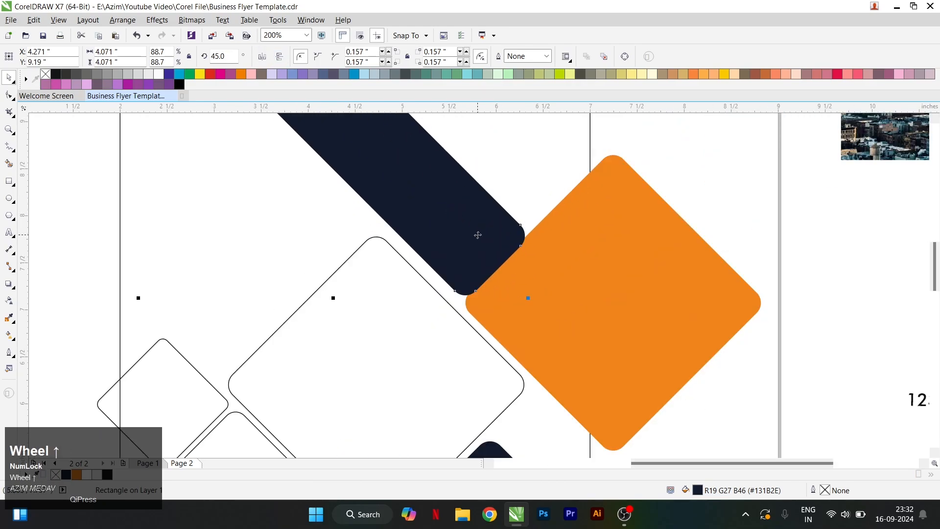
pyautogui.scroll(2, 478, 235)
pyautogui.moveTo(469, 235); pyautogui.dragTo(426, 218)
pyautogui.scroll(-1, 472, 216)
pyautogui.moveTo(458, 247); pyautogui.dragTo(461, 249)
pyautogui.scroll(-3, 460, 250)
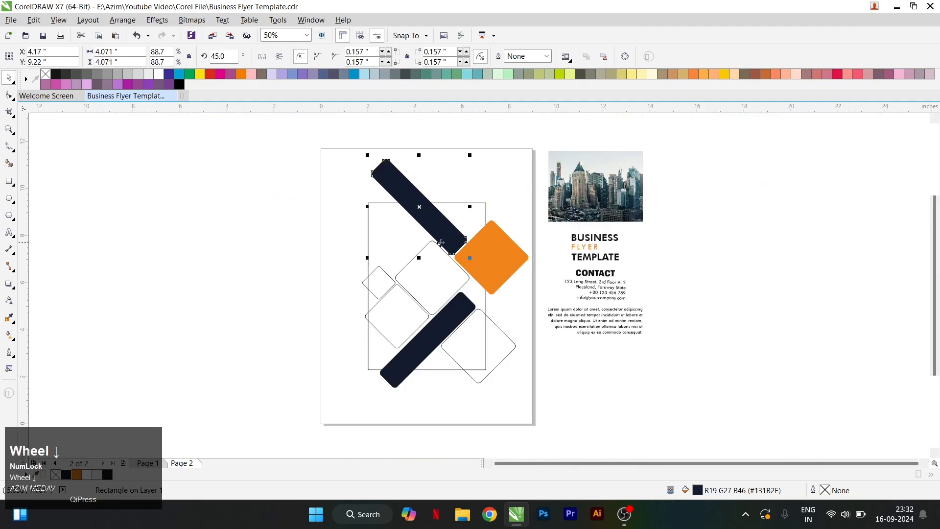
# Step: Group the four outlined diamonds and place the city photo inside the group with PowerClip
pyautogui.click(404, 209)
pyautogui.click(409, 206)
pyautogui.keyDown('shift'); pyautogui.click(383, 294); pyautogui.keyUp('shift')
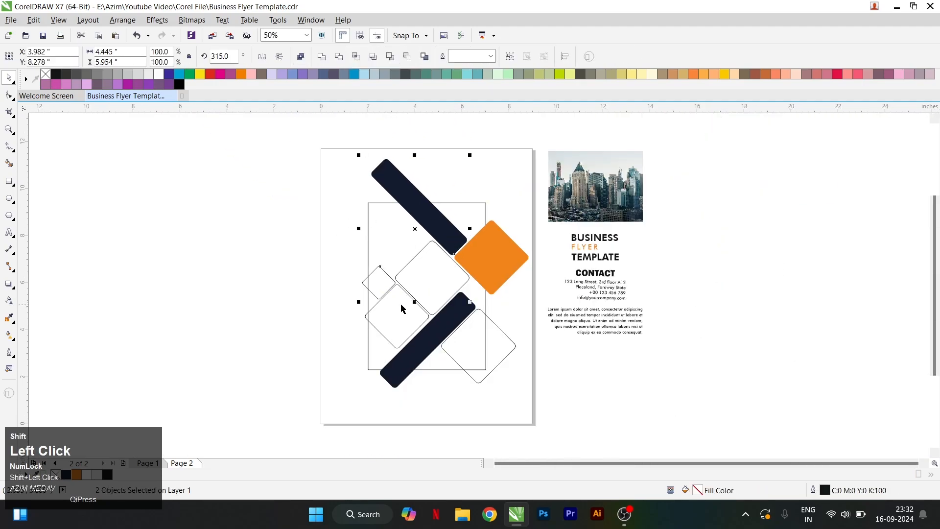
pyautogui.click(377, 279)
pyautogui.keyDown('shift'); pyautogui.click(417, 288); pyautogui.keyUp('shift')
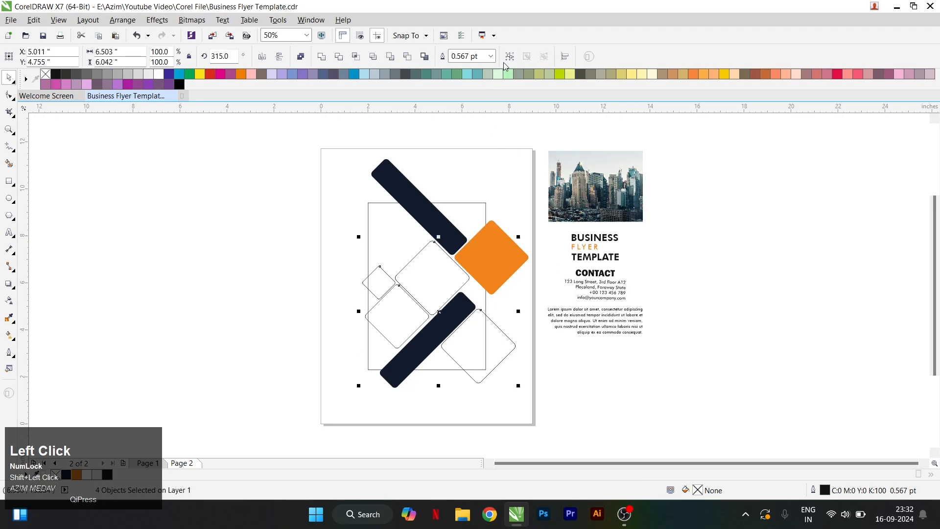
pyautogui.rightClick(582, 174)
pyautogui.click(427, 277)
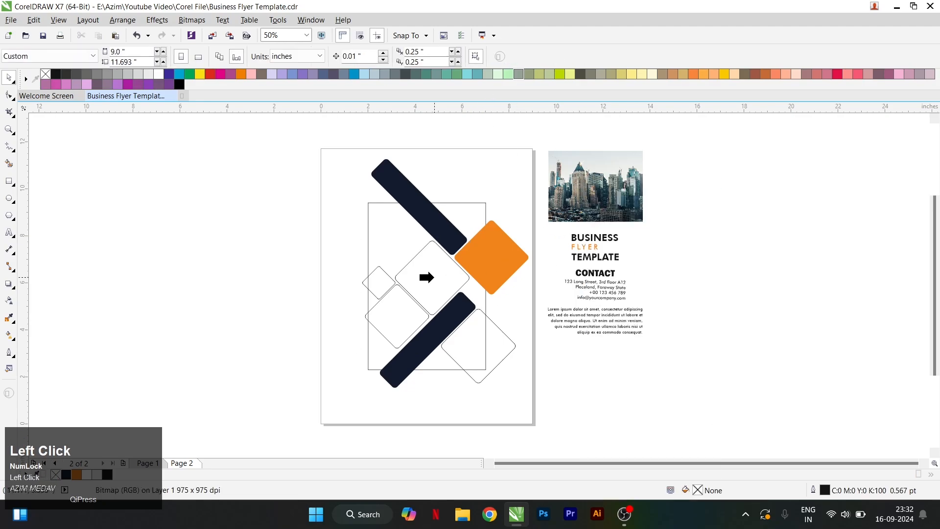
pyautogui.rightClick(437, 290)
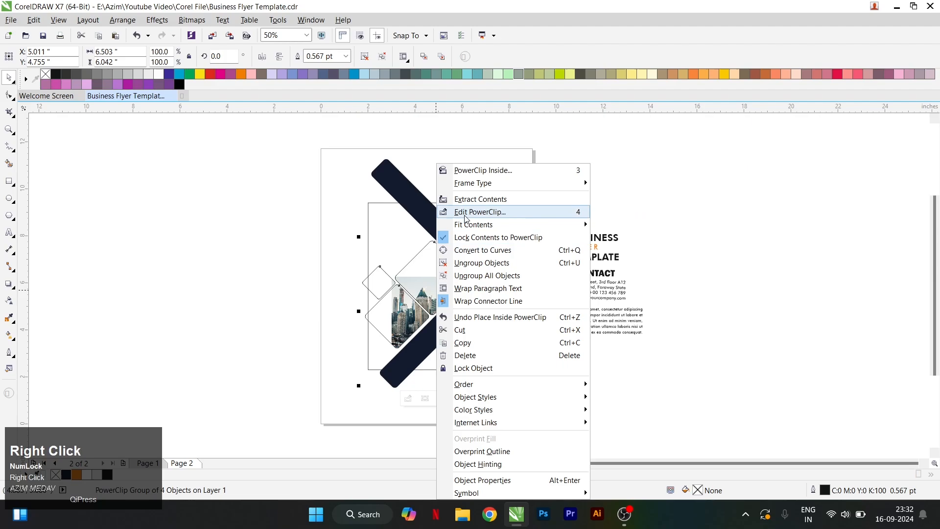
pyautogui.click(468, 211)
pyautogui.hotkey('ctrl', 'z')
# Step: Open the PowerClip contents for editing, enlarge the city photo to about 7.25 by 5.44 inches and shift it over the diamonds
pyautogui.rightClick(439, 294)
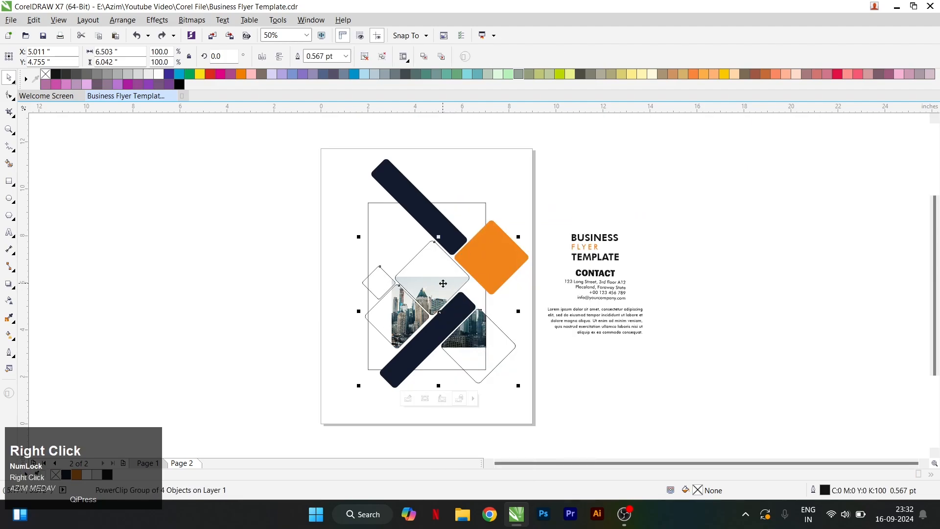
pyautogui.click(469, 216)
pyautogui.click(438, 305)
pyautogui.scroll(1, 464, 328)
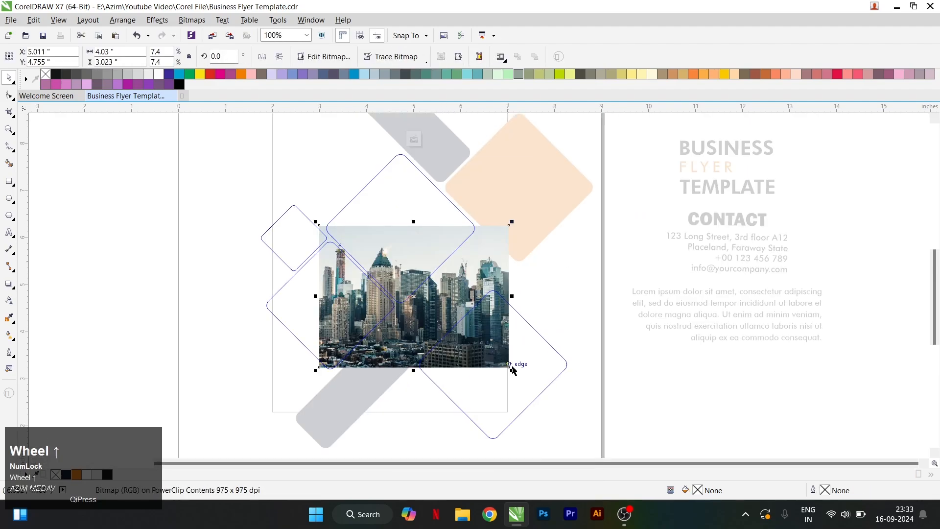
pyautogui.moveTo(514, 372); pyautogui.dragTo(570, 413)
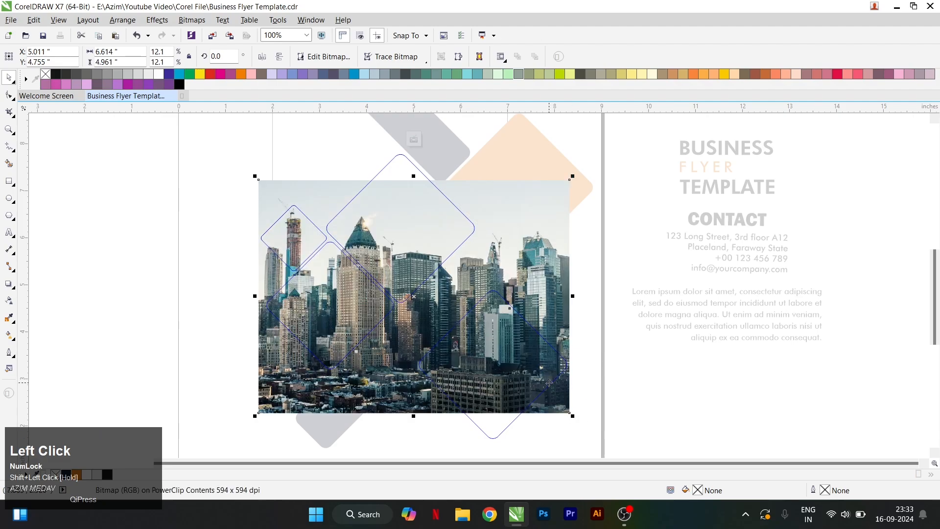
pyautogui.moveTo(551, 374); pyautogui.dragTo(560, 374)
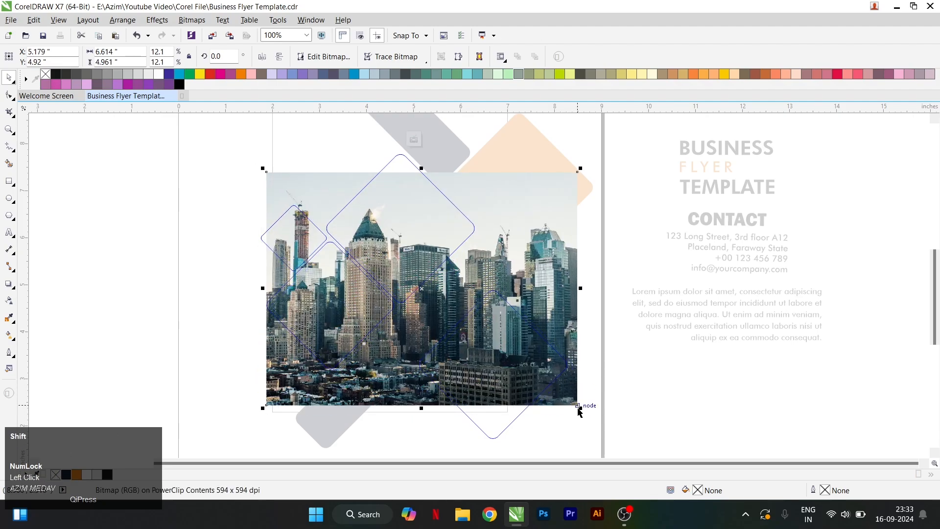
pyautogui.moveTo(580, 408); pyautogui.dragTo(593, 420)
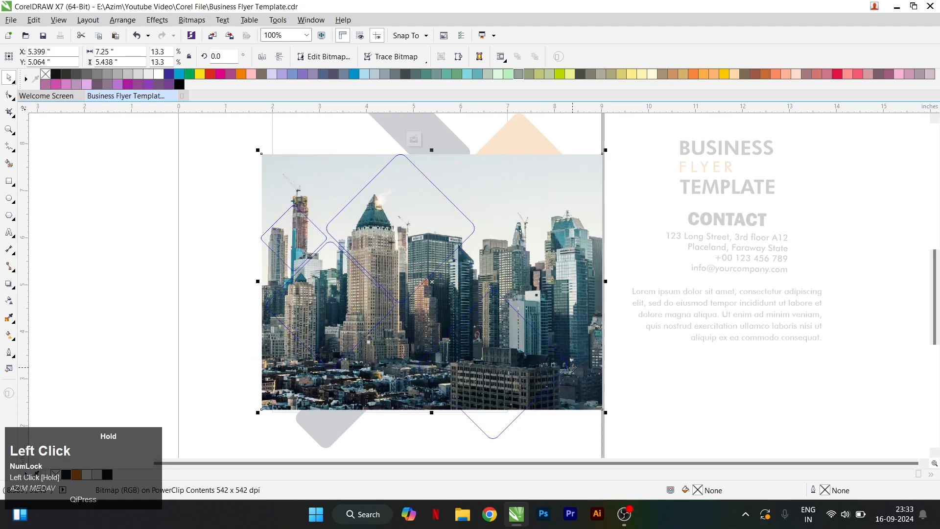